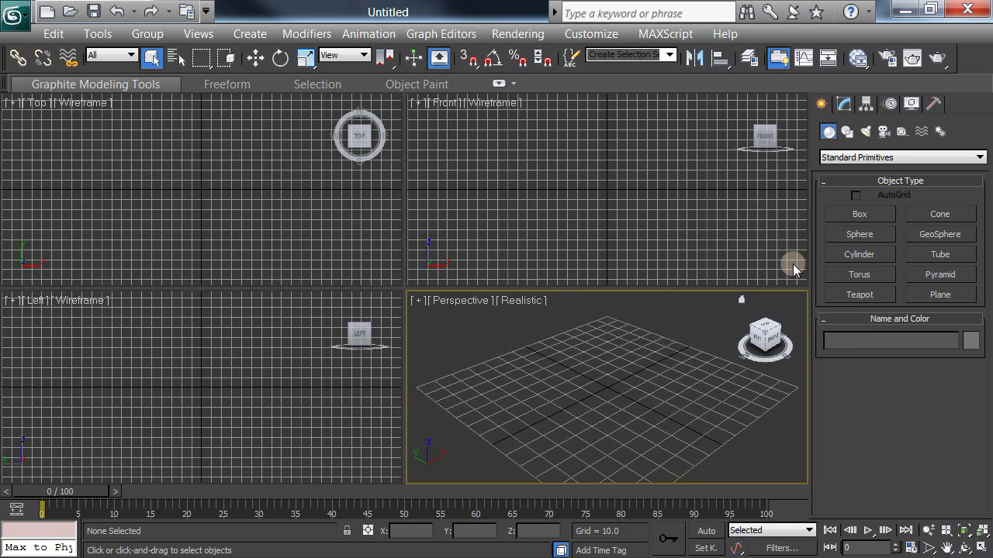
# Switch the Create panel's object category from Standard Primitives to Particle Systems
pyautogui.click(978, 157)
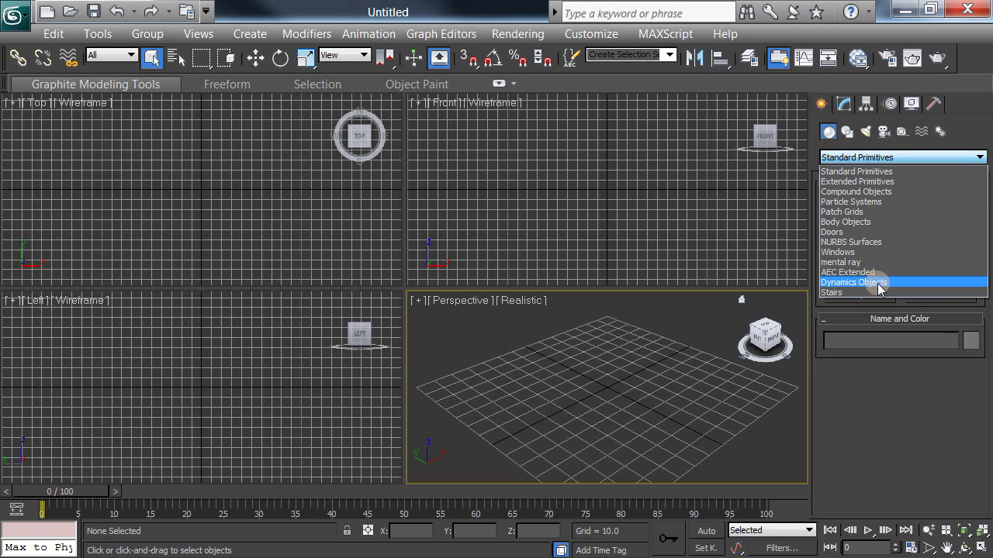
pyautogui.click(888, 202)
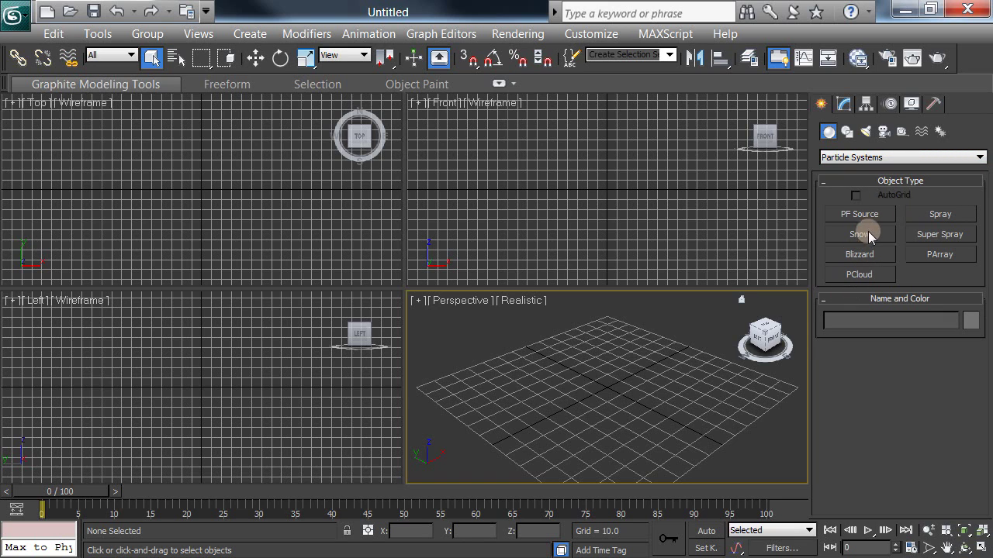
# Draw a PF Source emitter near the grid centre, hide the grid, maximize Perspective, and play the animation
pyautogui.click(863, 214)
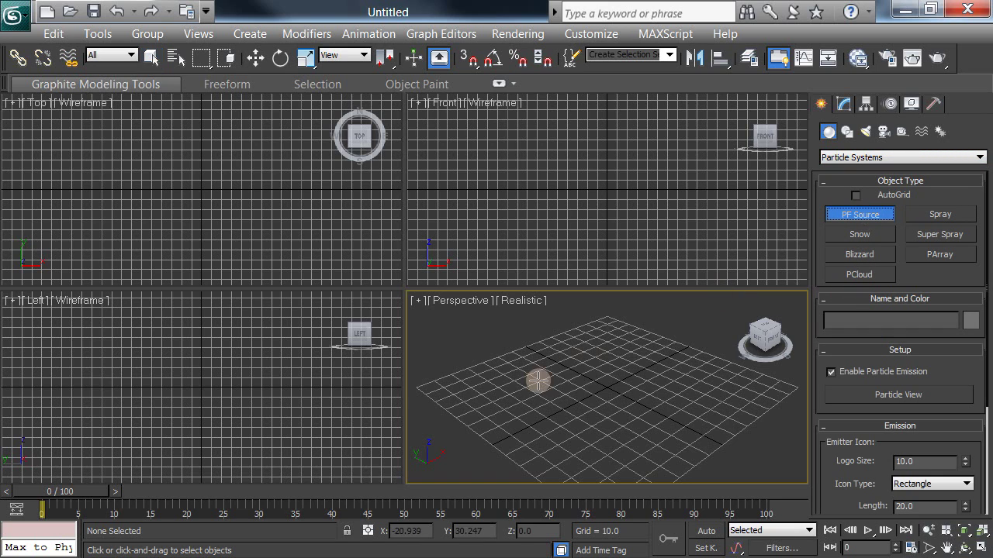
pyautogui.moveTo(601, 382); pyautogui.dragTo(644, 401)
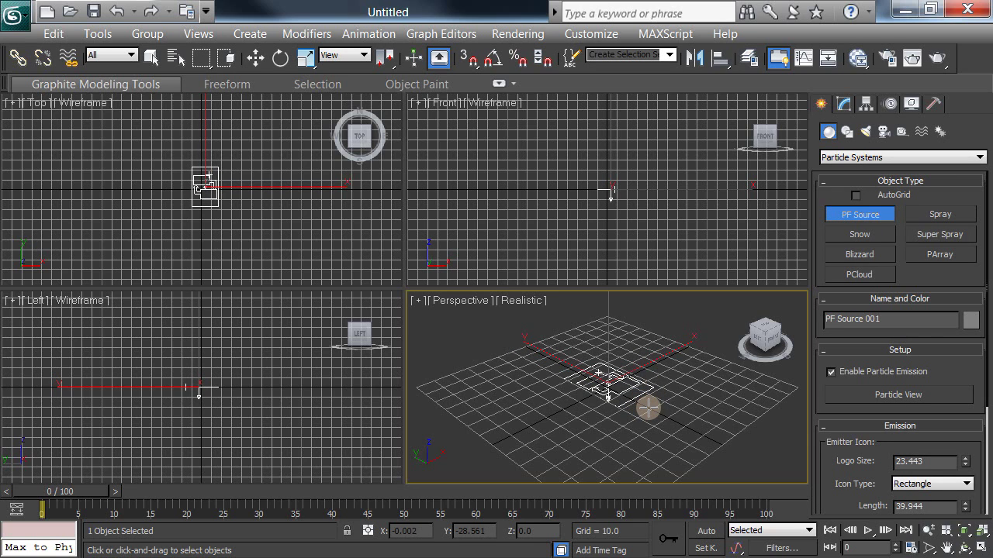
pyautogui.press('g')
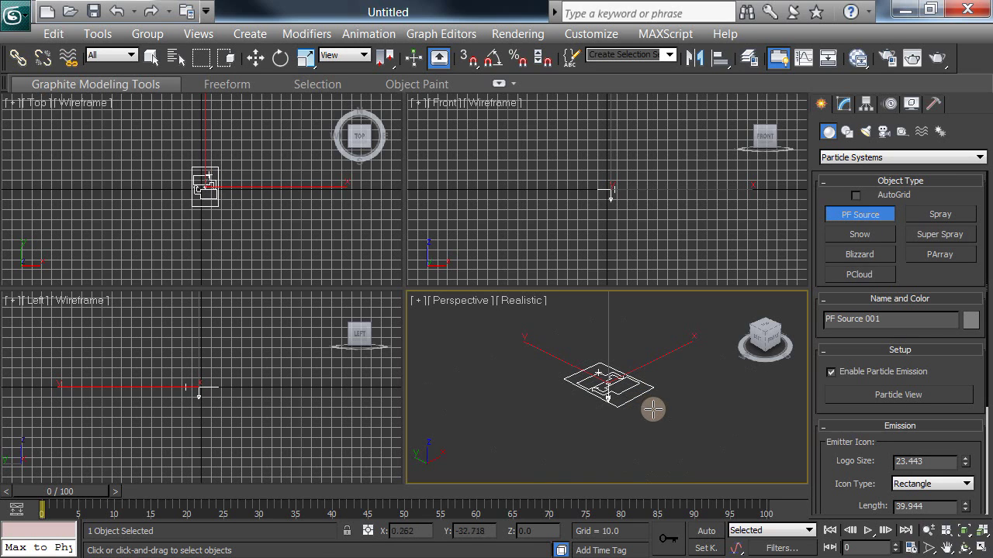
pyautogui.click(981, 548)
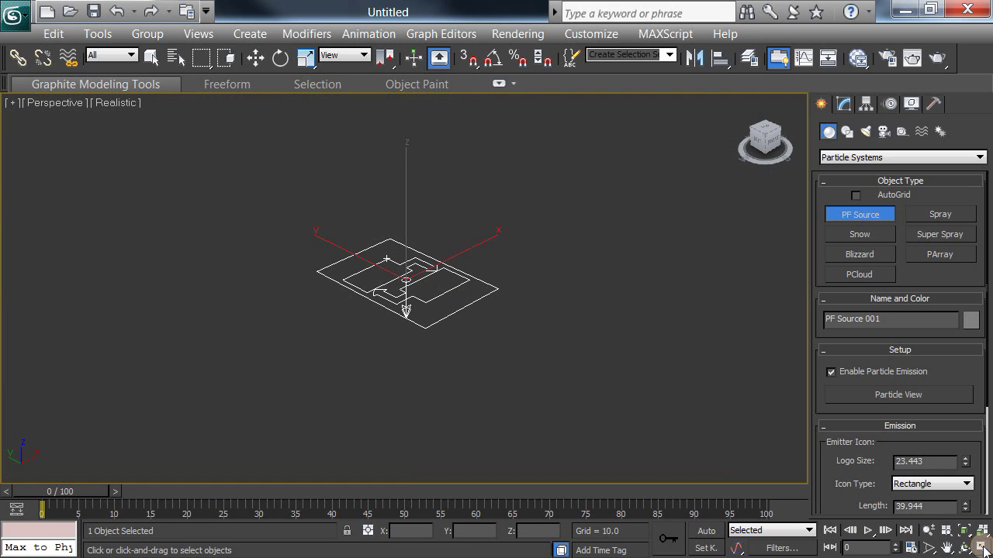
pyautogui.moveTo(498, 298); pyautogui.dragTo(285, 214, button='middle')
pyautogui.scroll(3, 675, 323)
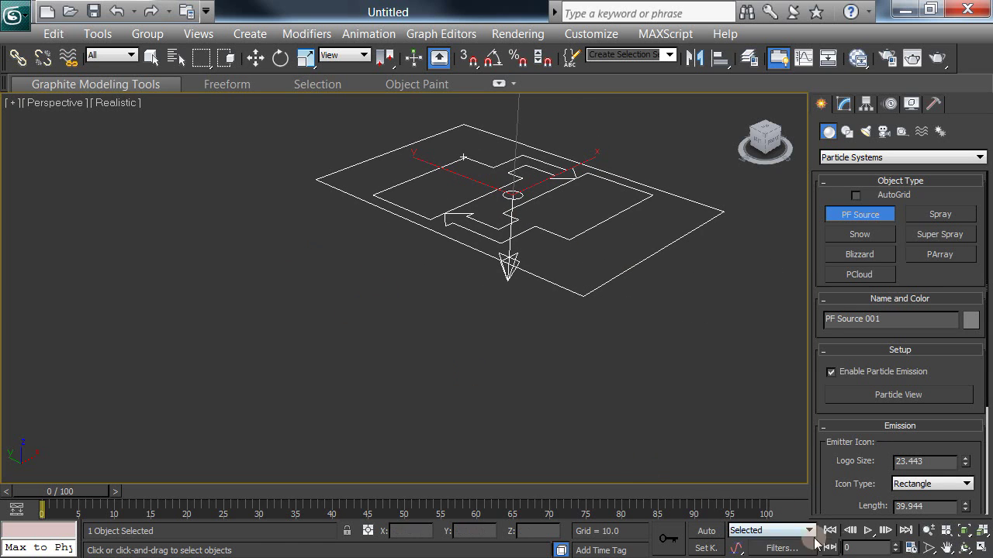
pyautogui.click(868, 532)
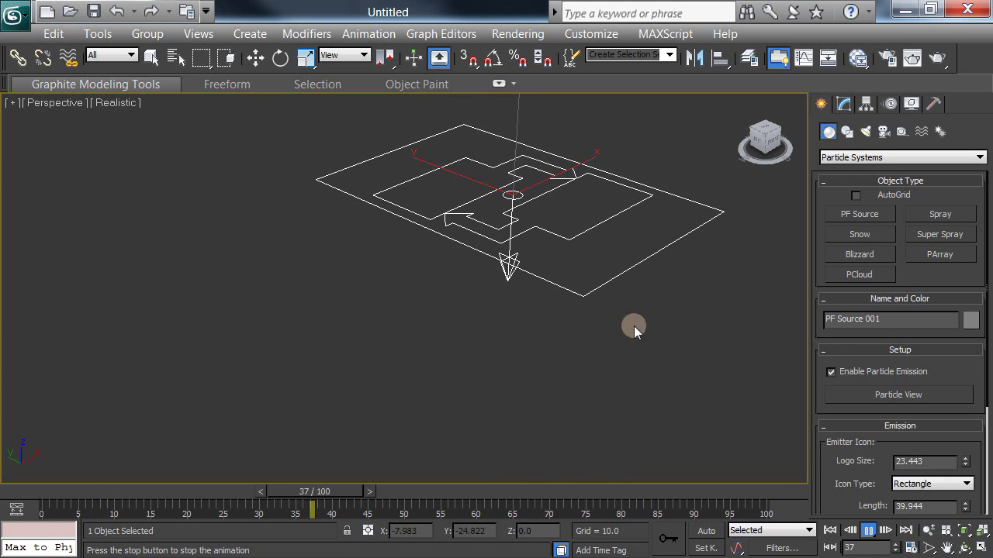
# Open Particle View, then reposition and enlarge its window so Event 001 is visible
pyautogui.click(909, 397)
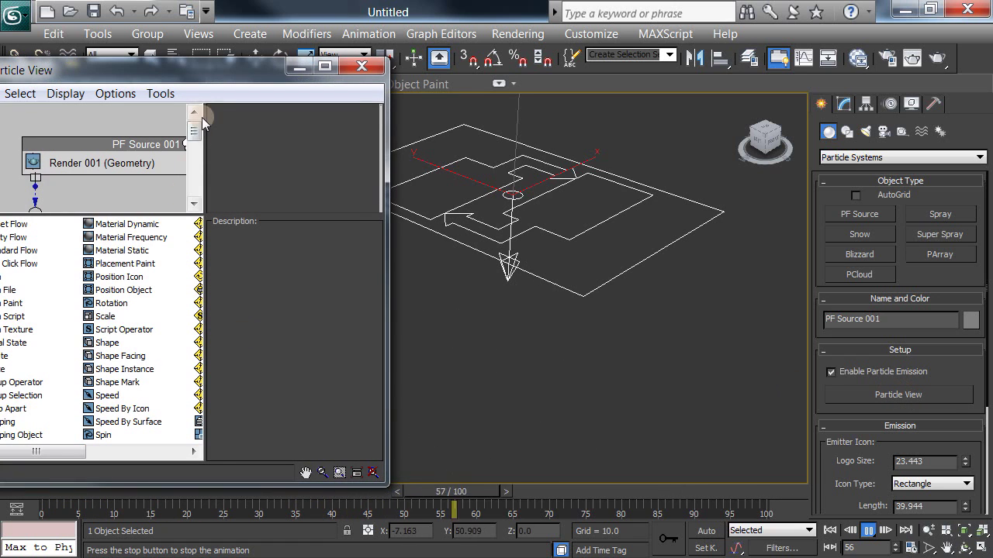
pyautogui.moveTo(191, 61); pyautogui.dragTo(290, 55)
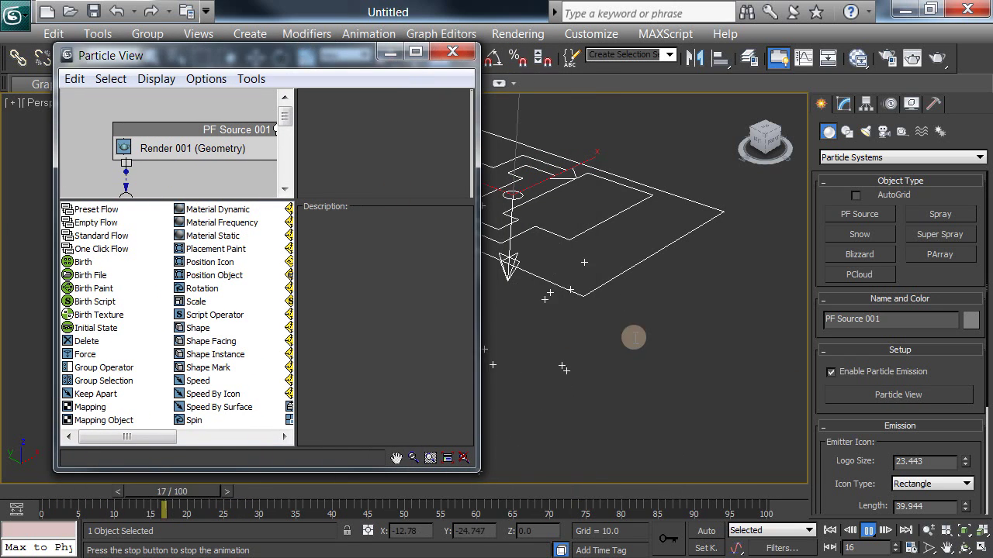
pyautogui.moveTo(780, 342); pyautogui.dragTo(766, 326, button='middle')
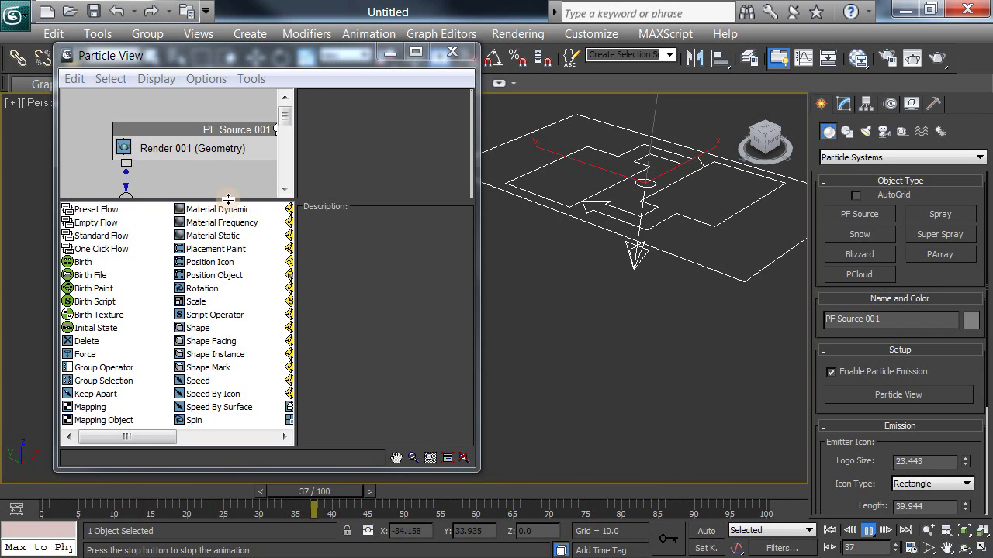
pyautogui.moveTo(228, 199); pyautogui.dragTo(228, 318)
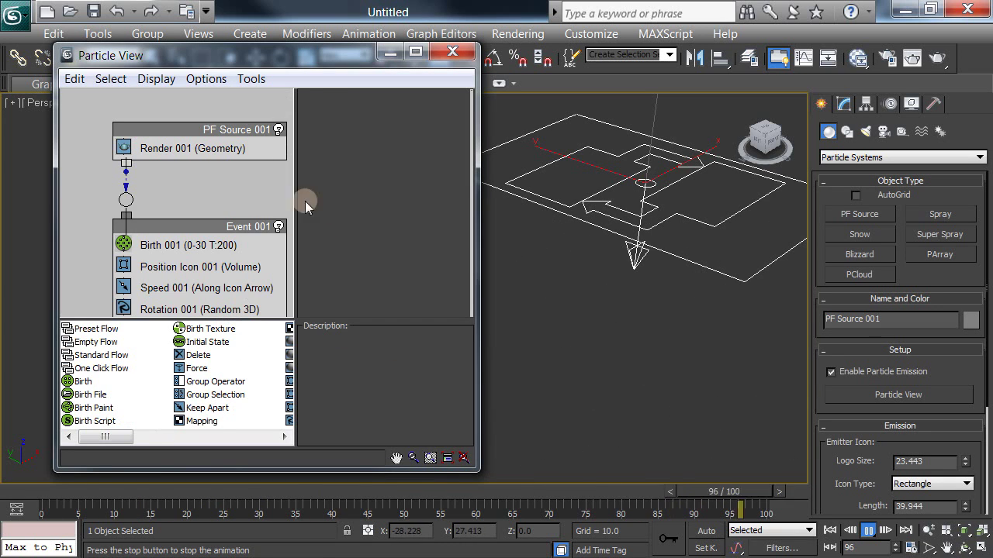
pyautogui.moveTo(198, 54); pyautogui.dragTo(155, 32)
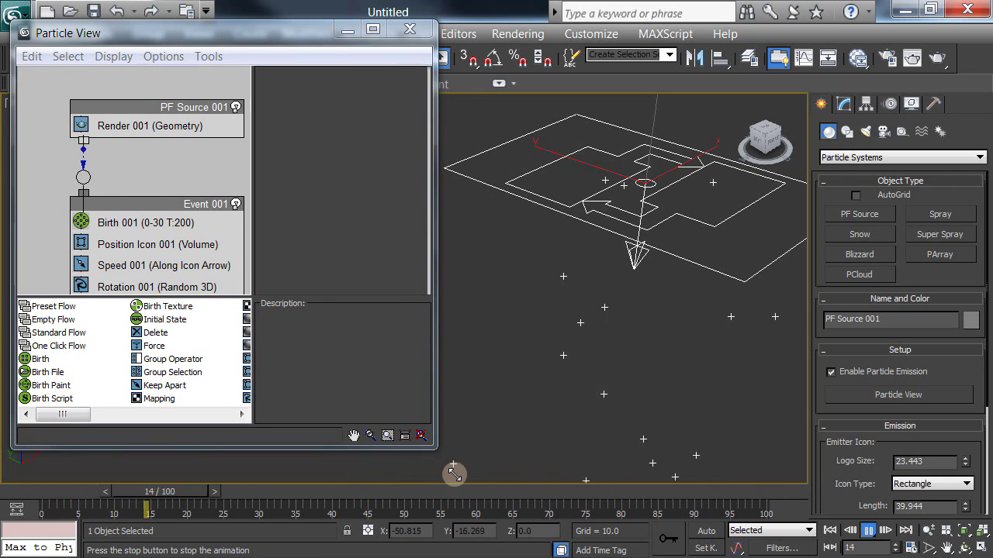
pyautogui.moveTo(439, 456); pyautogui.dragTo(519, 490)
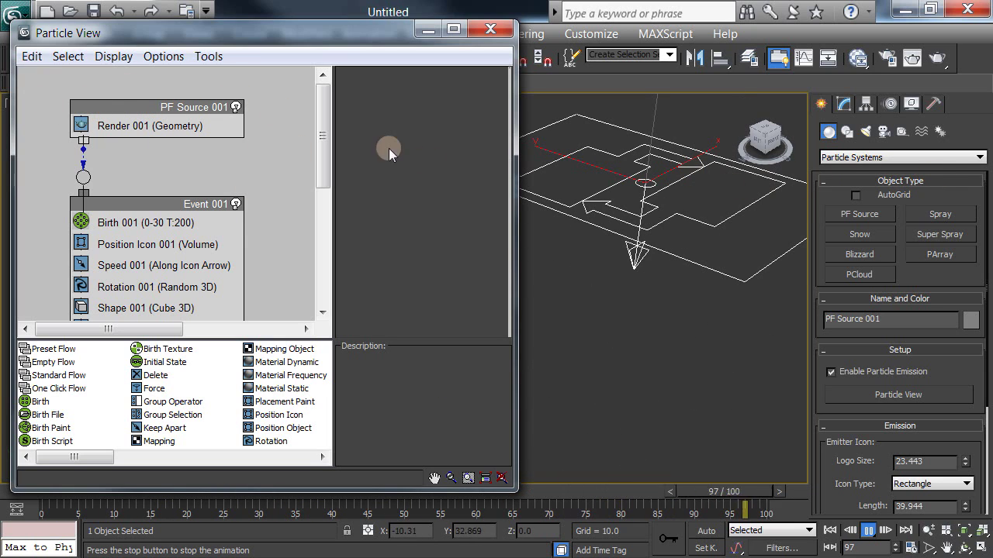
pyautogui.moveTo(328, 148); pyautogui.dragTo(328, 196)
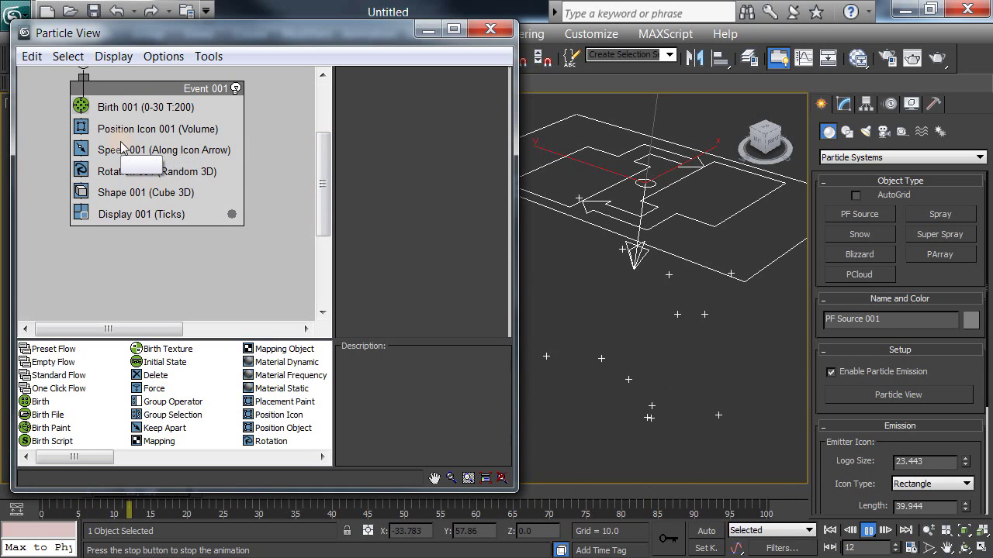
# Set Birth 001 to Amount 500, Emit Stop 25 and Emit Start 23
pyautogui.click(129, 108)
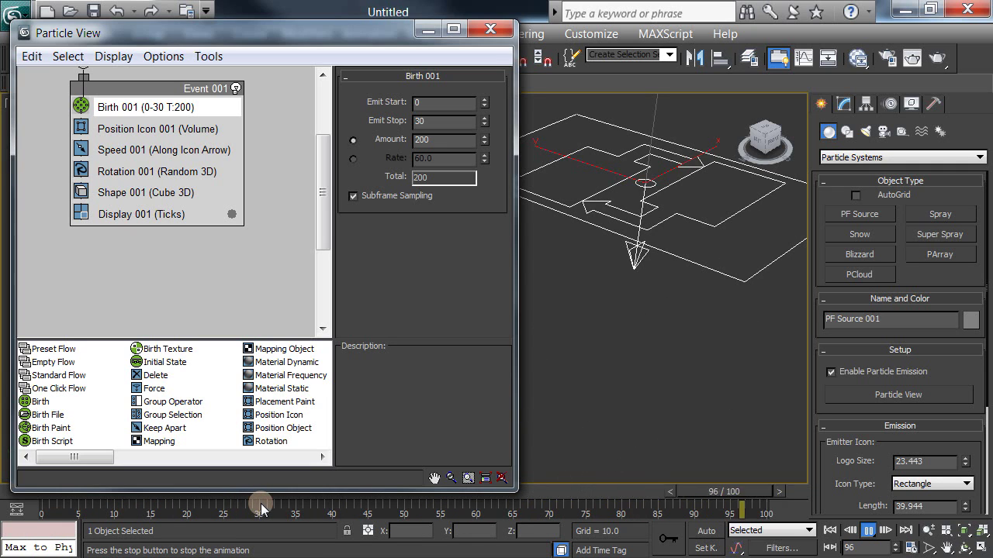
pyautogui.moveTo(300, 42); pyautogui.dragTo(305, 25)
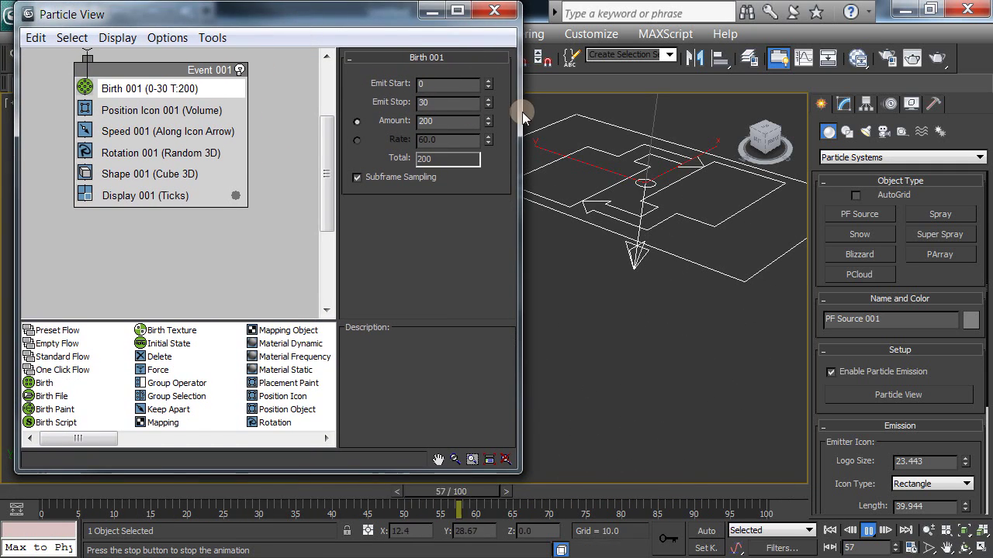
pyautogui.click(455, 121)
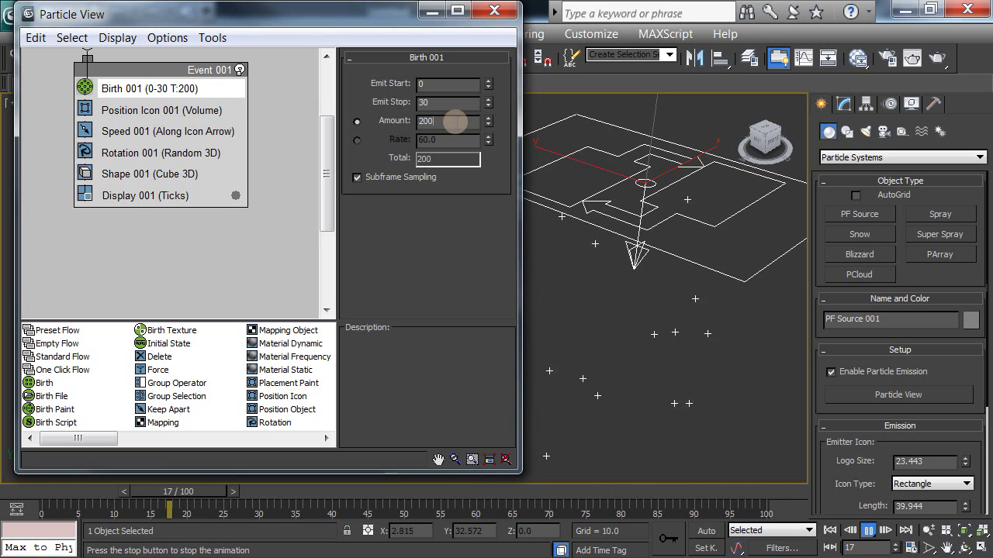
pyautogui.click(358, 121)
pyautogui.write('500')
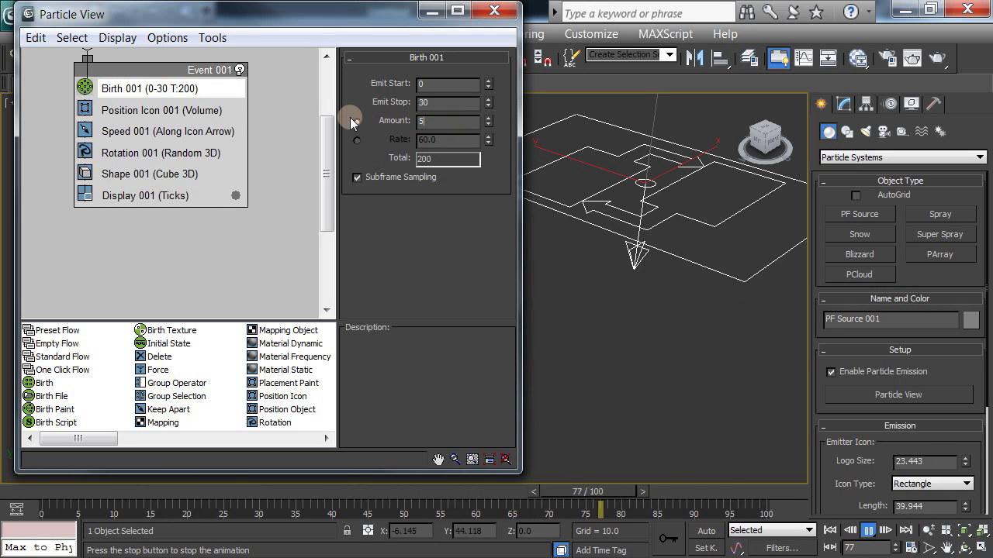
pyautogui.press('Return')
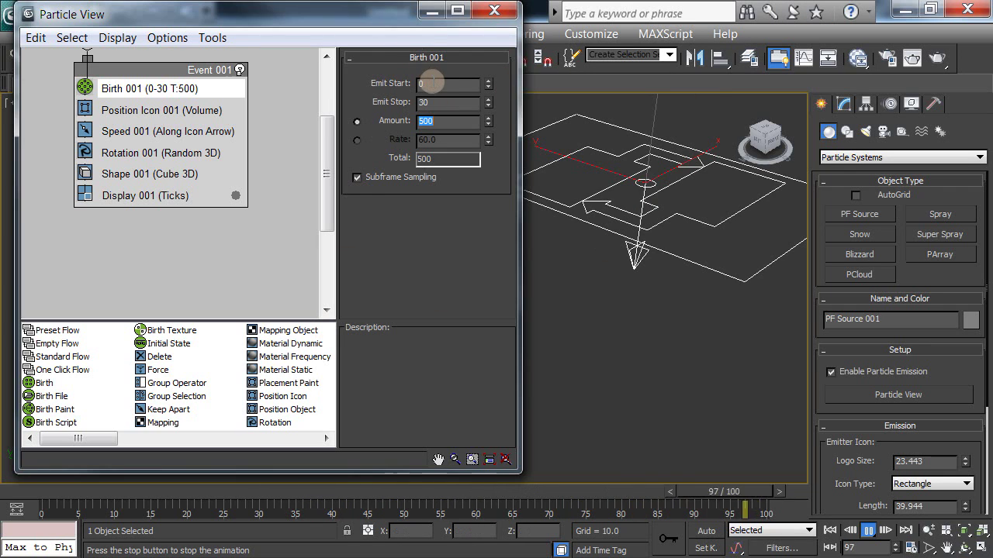
pyautogui.click(428, 102)
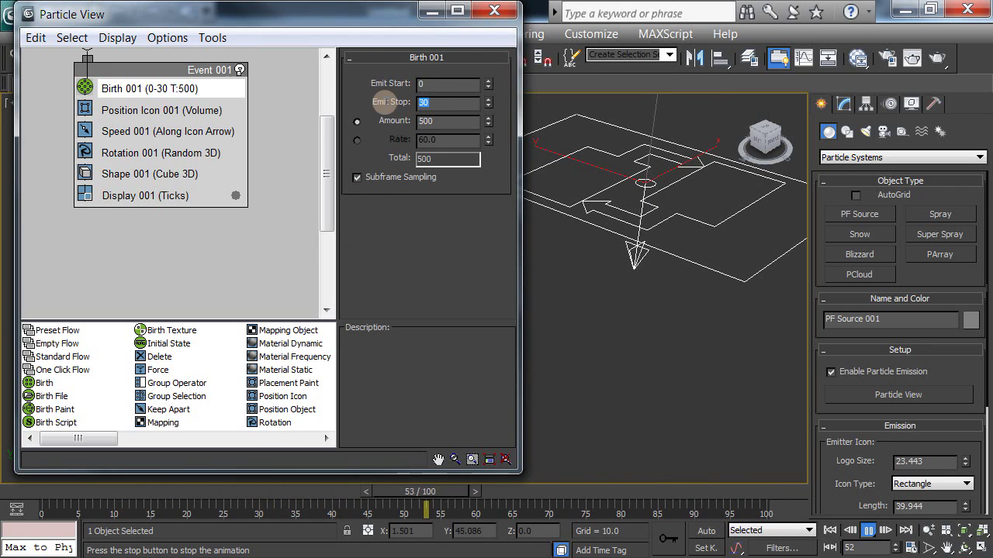
pyautogui.write('25')
pyautogui.press('Return')
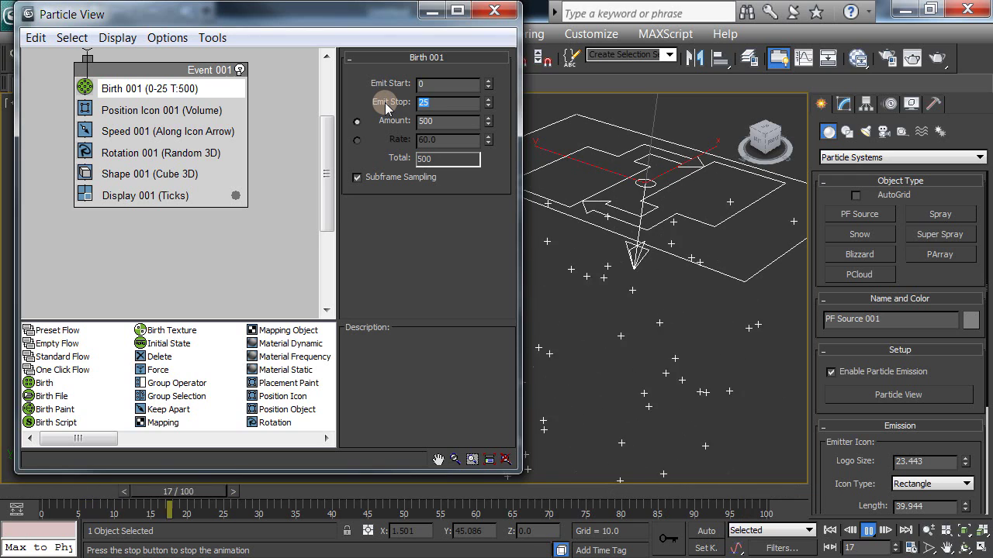
pyautogui.click(421, 84)
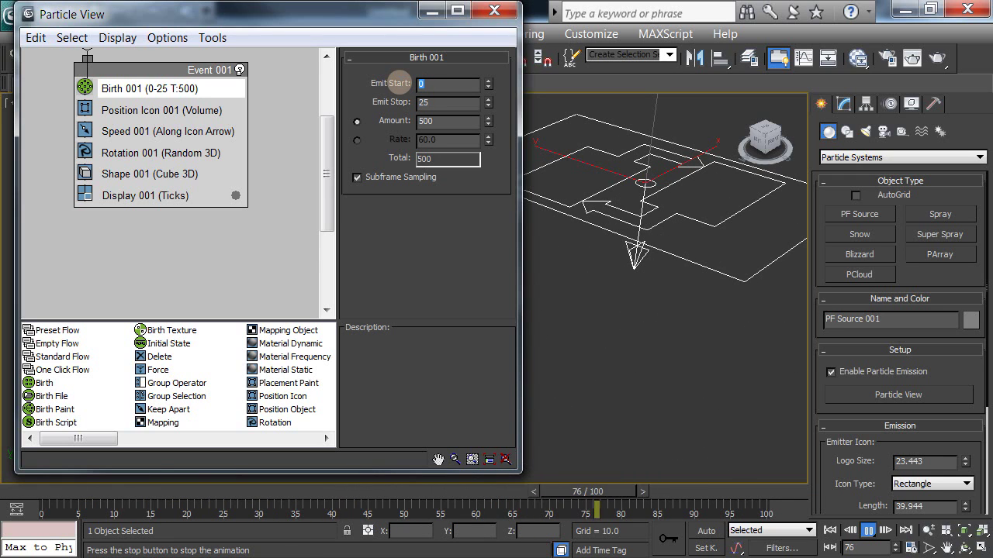
pyautogui.write('23')
pyautogui.press('Return')
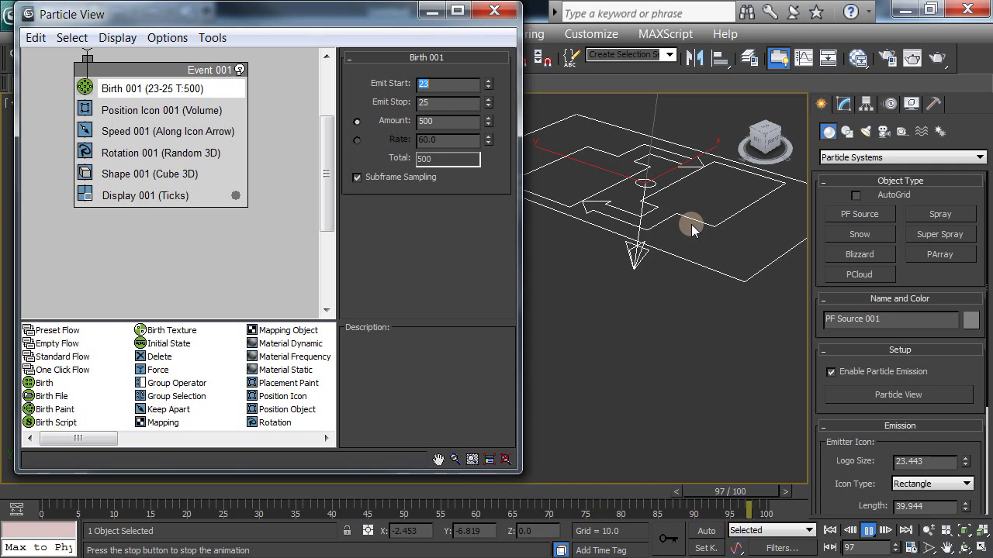
# Set Position Icon 001's Location to Pivot, then select Speed 001
pyautogui.click(180, 111)
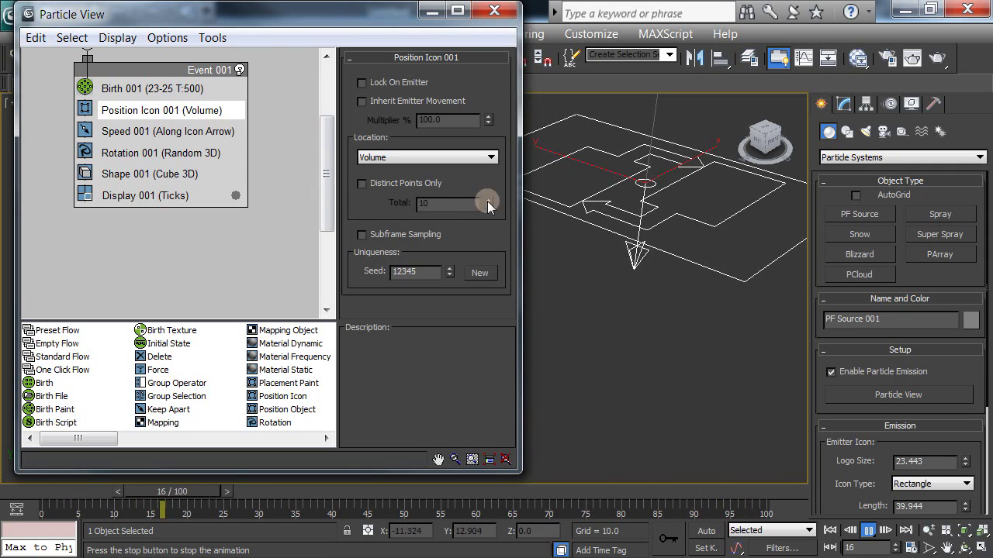
pyautogui.click(491, 157)
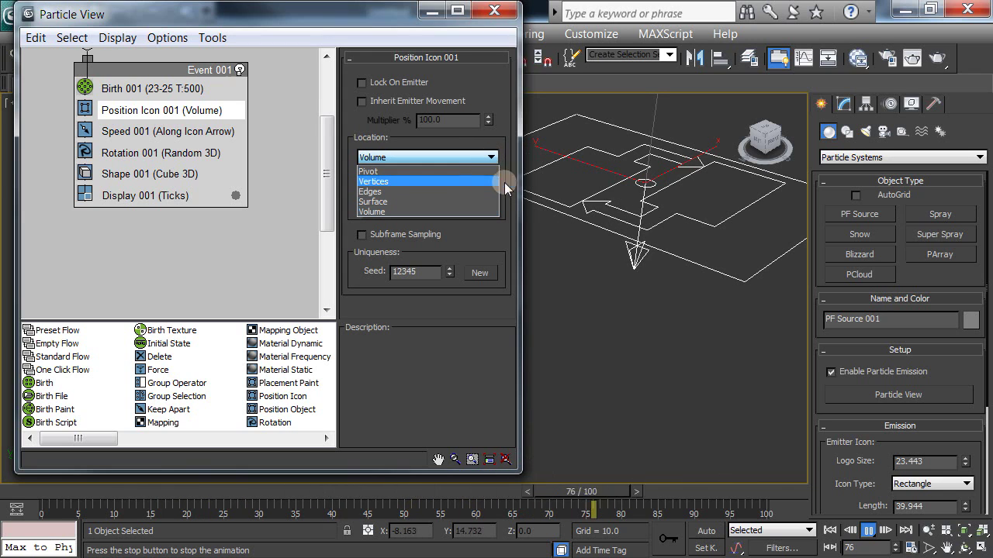
pyautogui.click(378, 173)
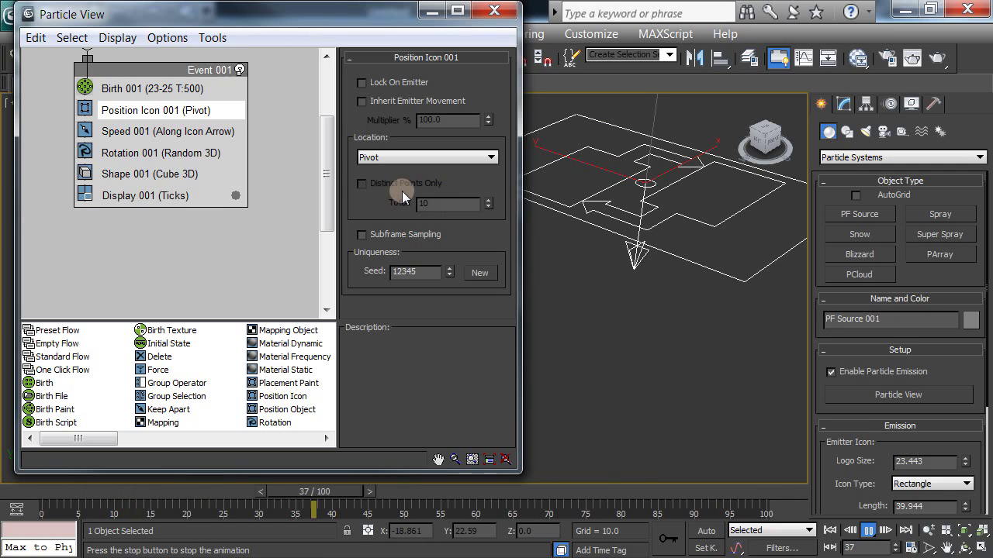
pyautogui.click(186, 132)
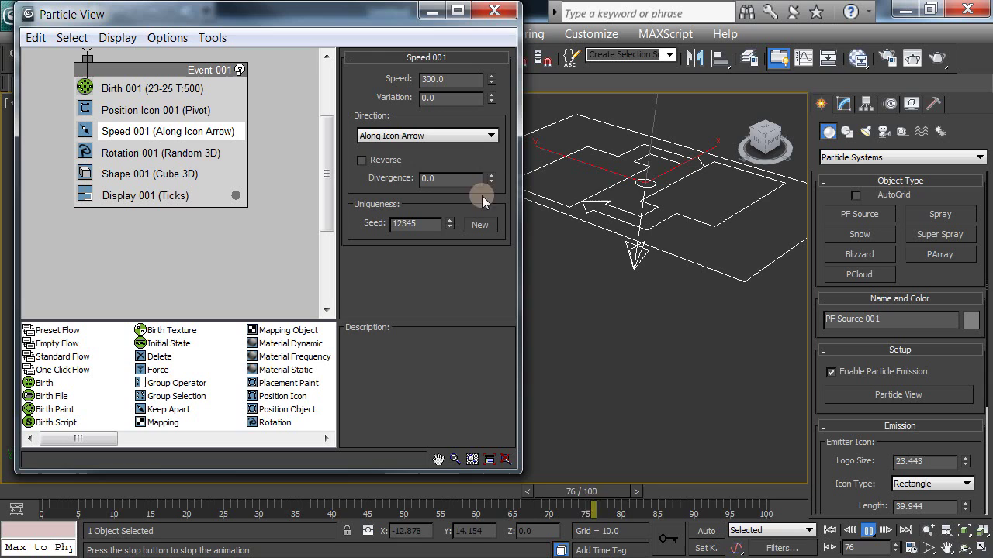
# Set Speed 001's Direction to Random 3D, watch the spherical burst, then stop playback
pyautogui.click(491, 136)
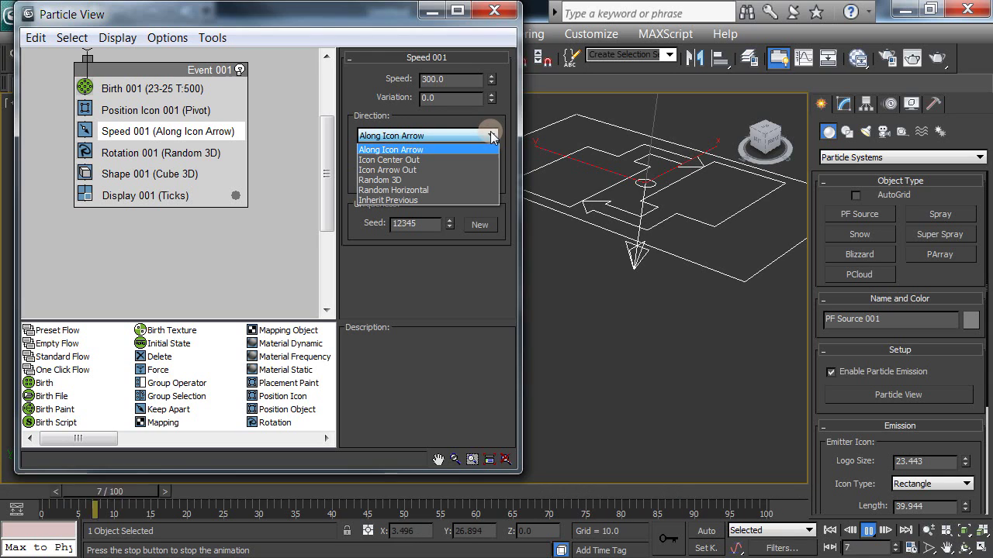
pyautogui.click(454, 180)
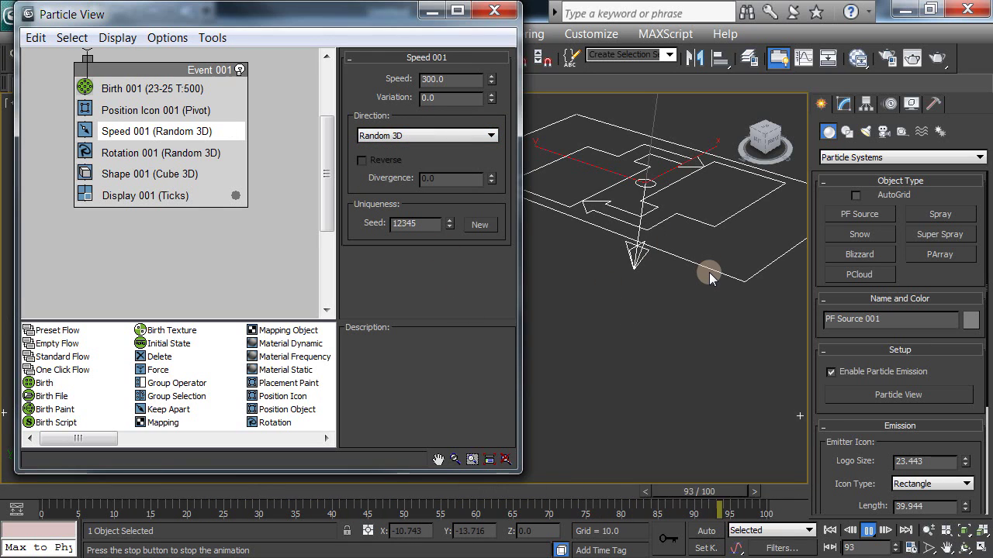
pyautogui.moveTo(710, 273); pyautogui.dragTo(851, 292, button='middle')
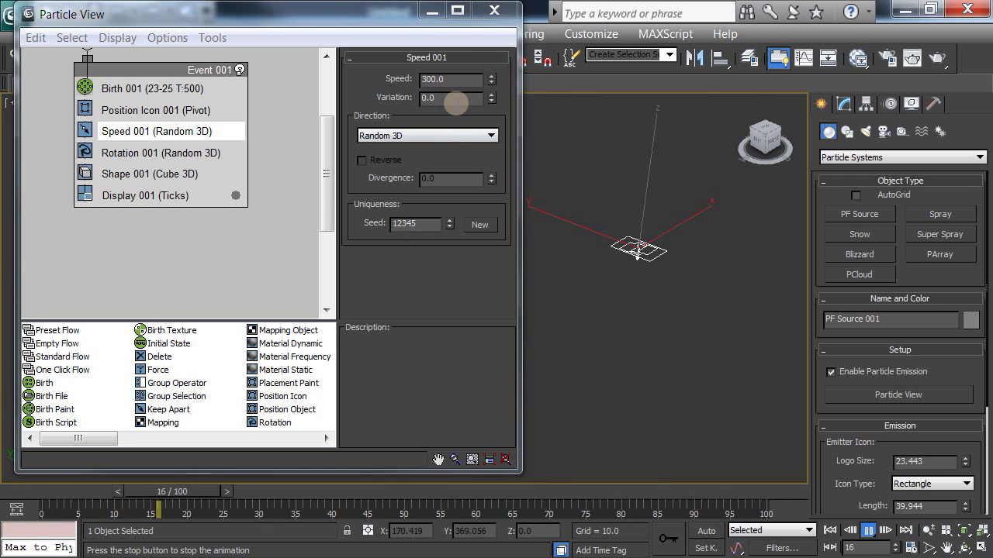
pyautogui.moveTo(598, 321); pyautogui.dragTo(799, 323, button='middle')
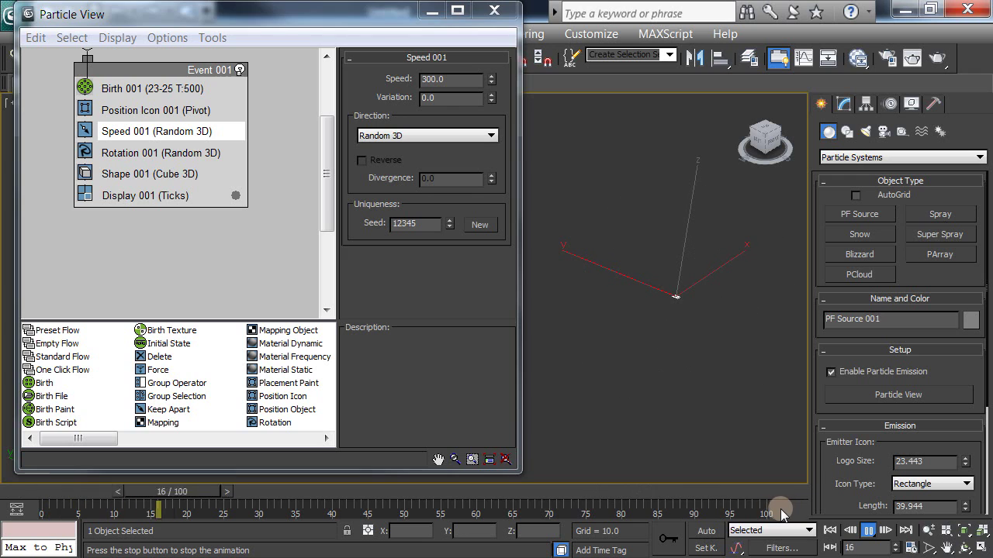
pyautogui.click(980, 548)
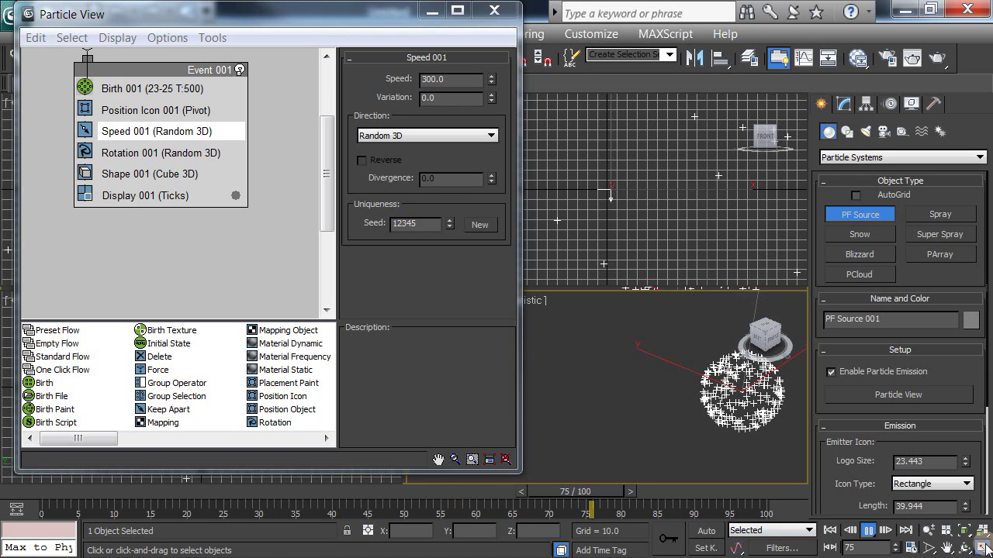
pyautogui.press('/')
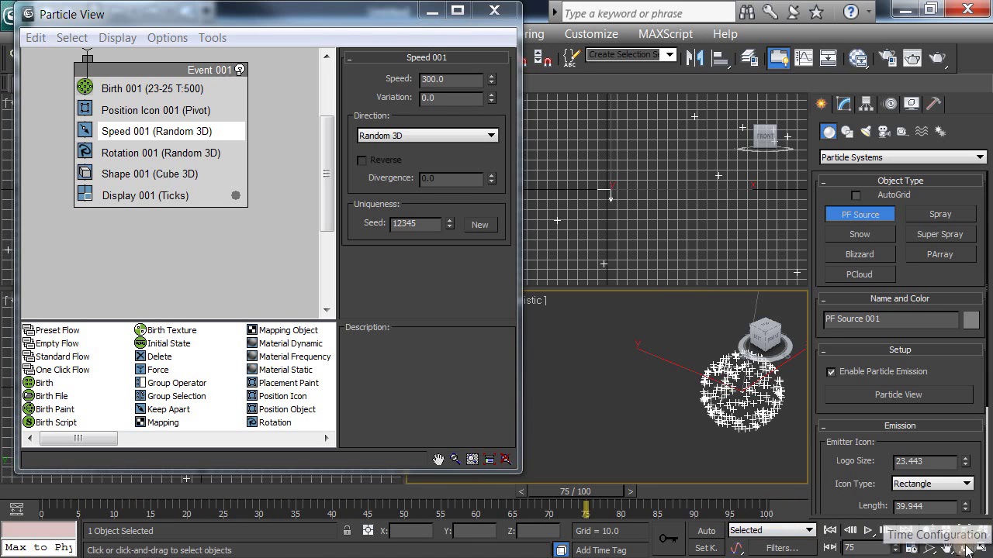
# Change the animation Length to 150 frames and play the burst
pyautogui.click(980, 548)
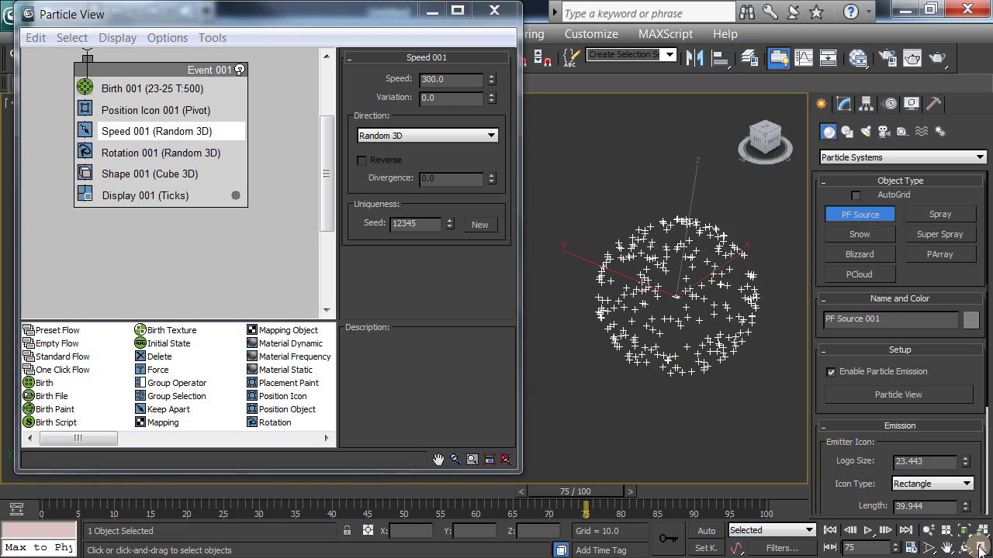
pyautogui.click(915, 549)
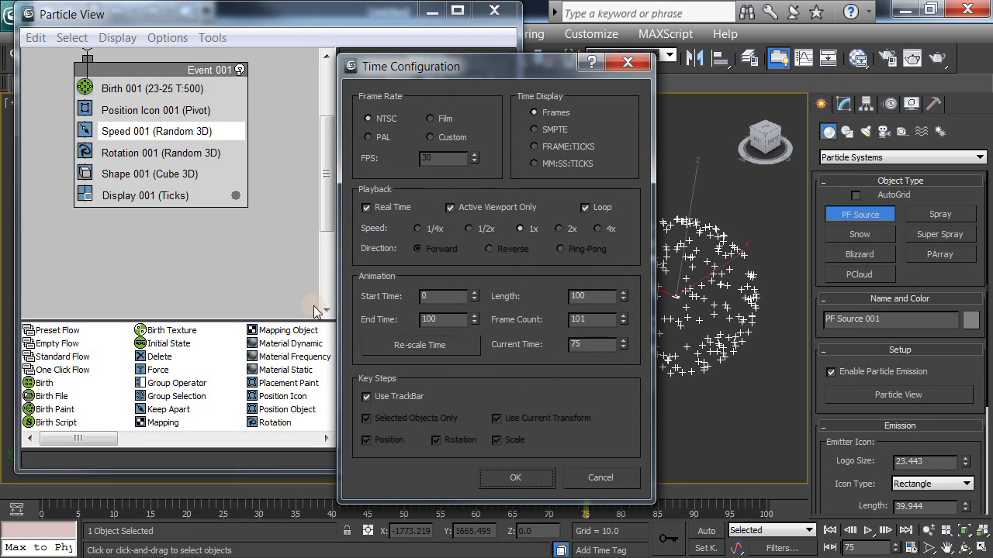
pyautogui.doubleClick(594, 295)
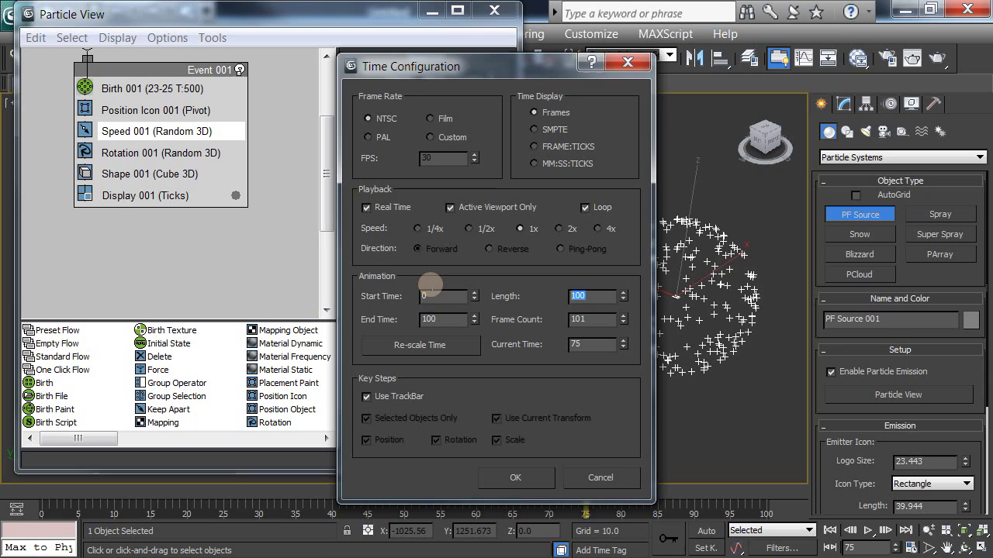
pyautogui.write('150')
pyautogui.press('Return')
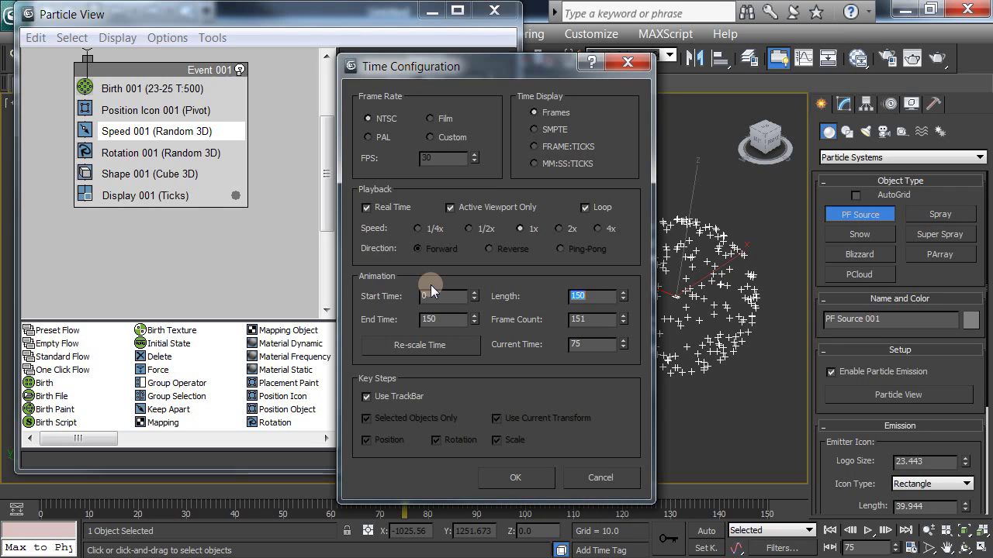
pyautogui.click(517, 476)
pyautogui.click(867, 531)
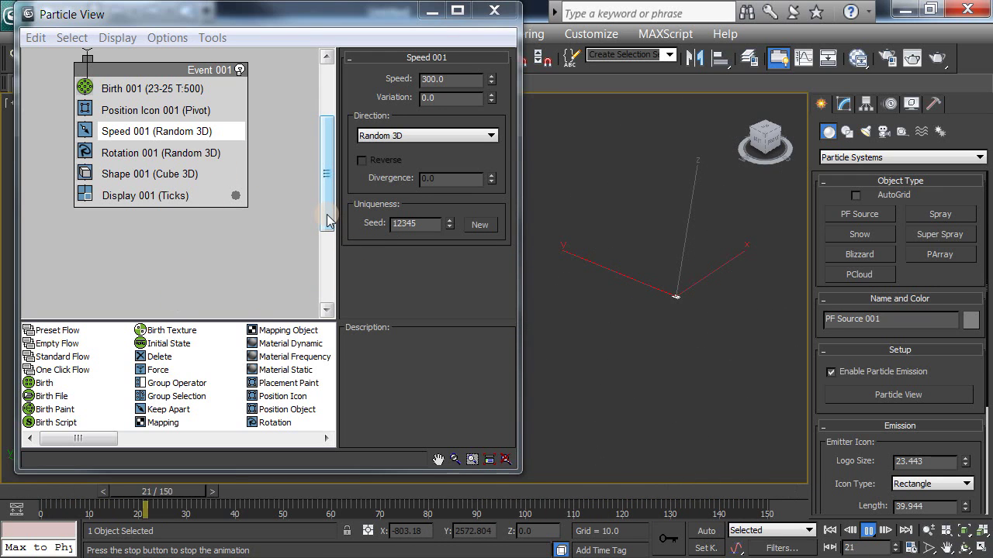
# Add a Delete operator to Event 001 and set it to By Particle Age
pyautogui.click(156, 358)
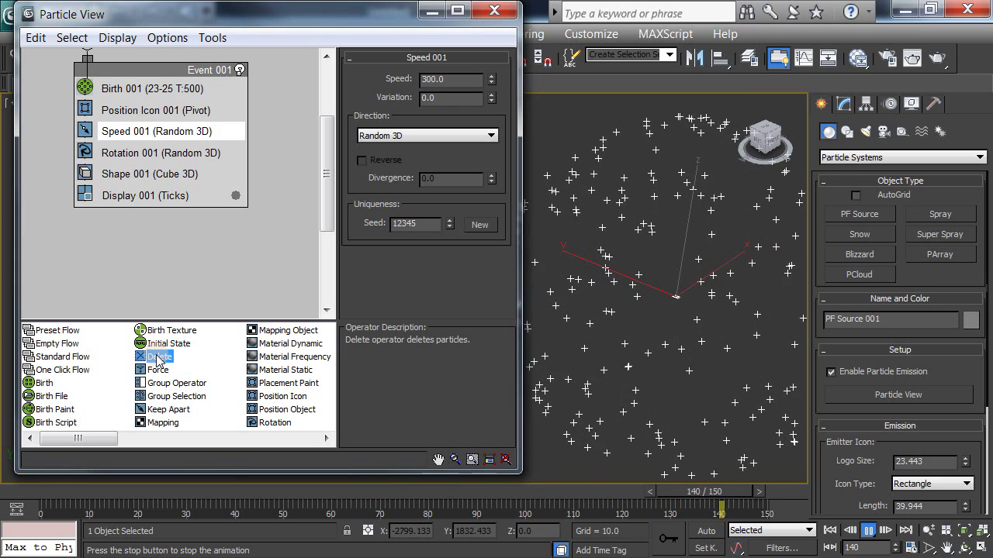
pyautogui.moveTo(157, 360); pyautogui.dragTo(136, 215)
pyautogui.click(136, 216)
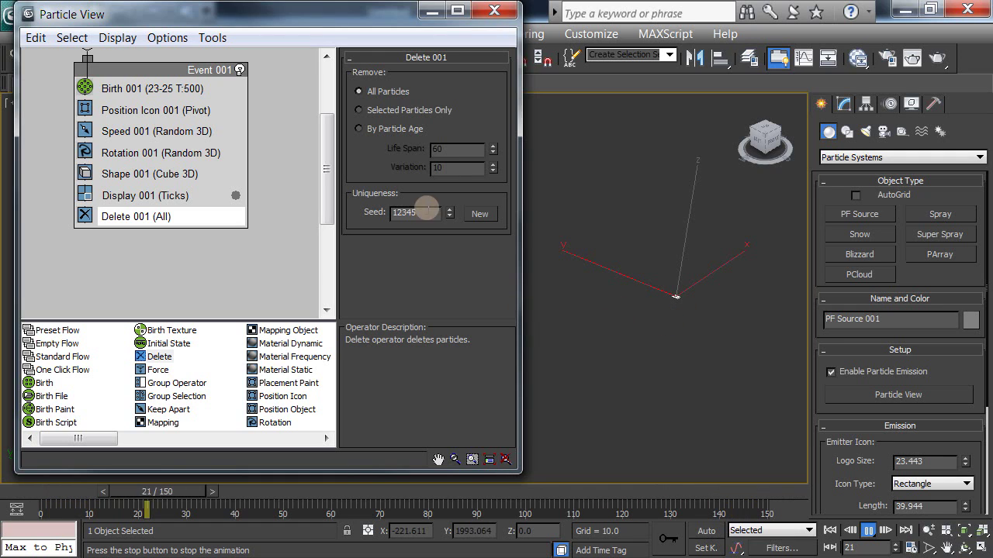
pyautogui.click(360, 129)
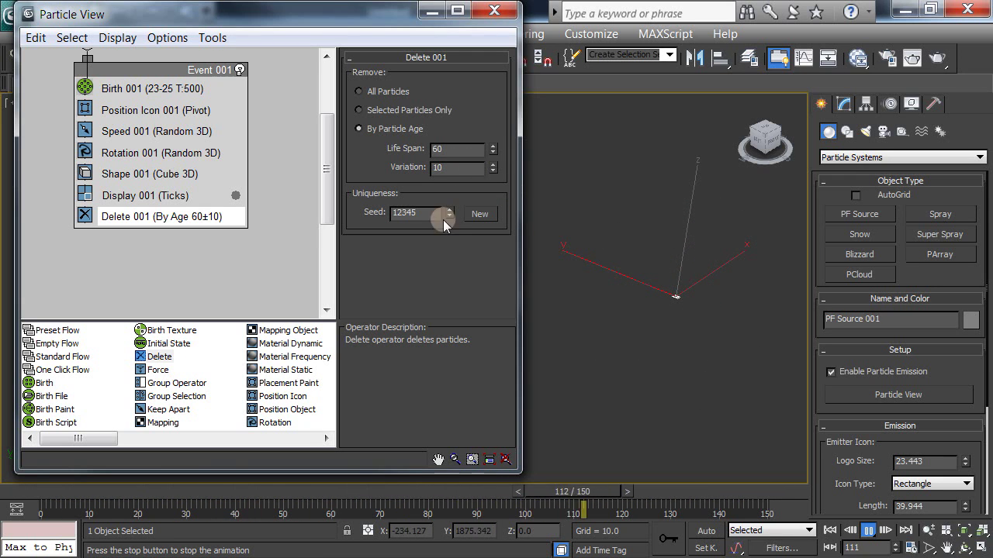
# Try trial Delete values: Variation 30 then 35, Life Span 50 then 40
pyautogui.click(453, 168)
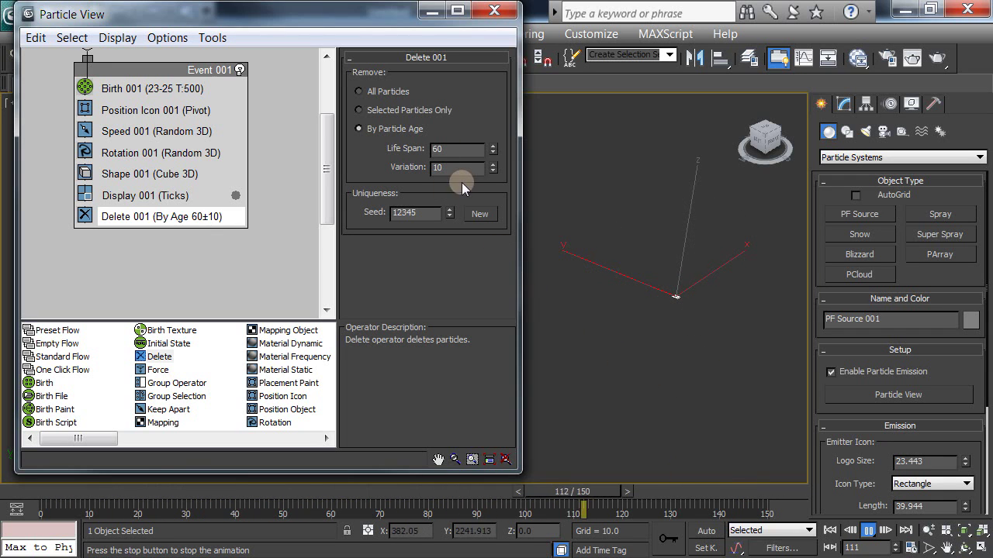
pyautogui.write('30')
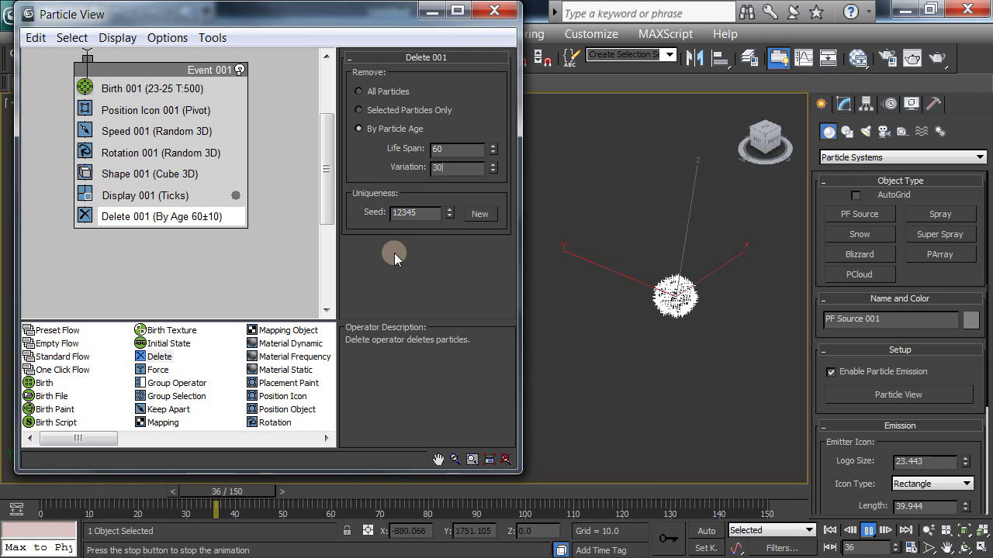
pyautogui.press('Return')
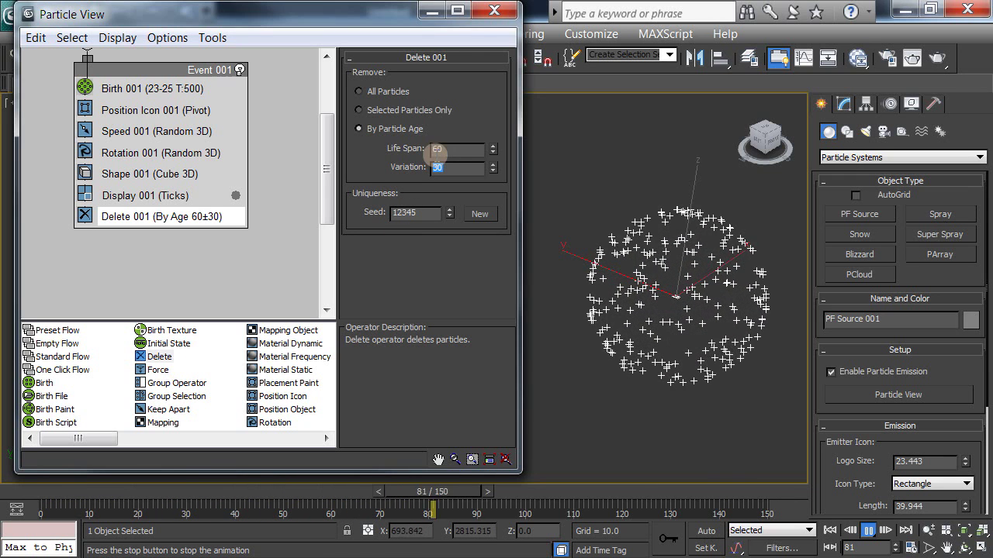
pyautogui.doubleClick(447, 149)
pyautogui.write('50')
pyautogui.press('Return')
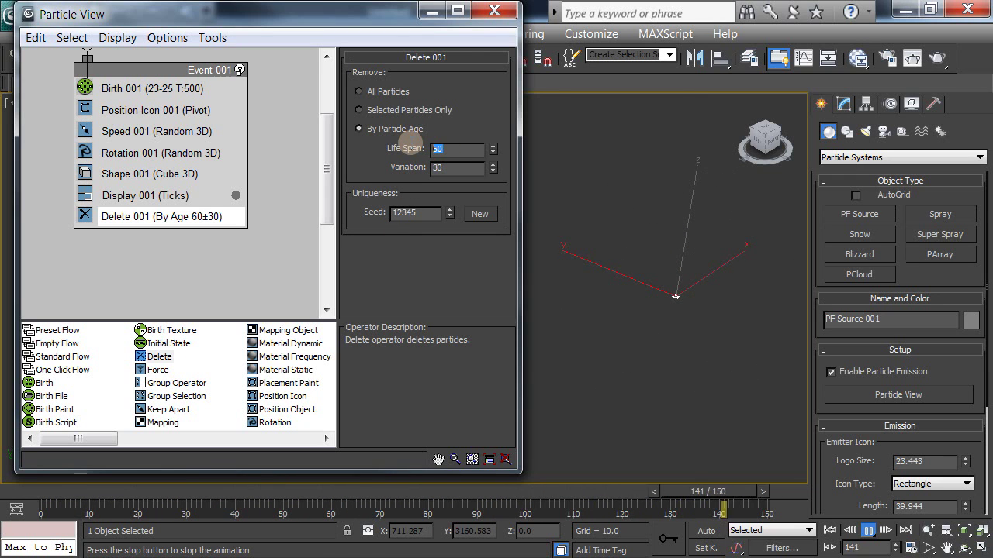
pyautogui.write('40')
pyautogui.press('Return')
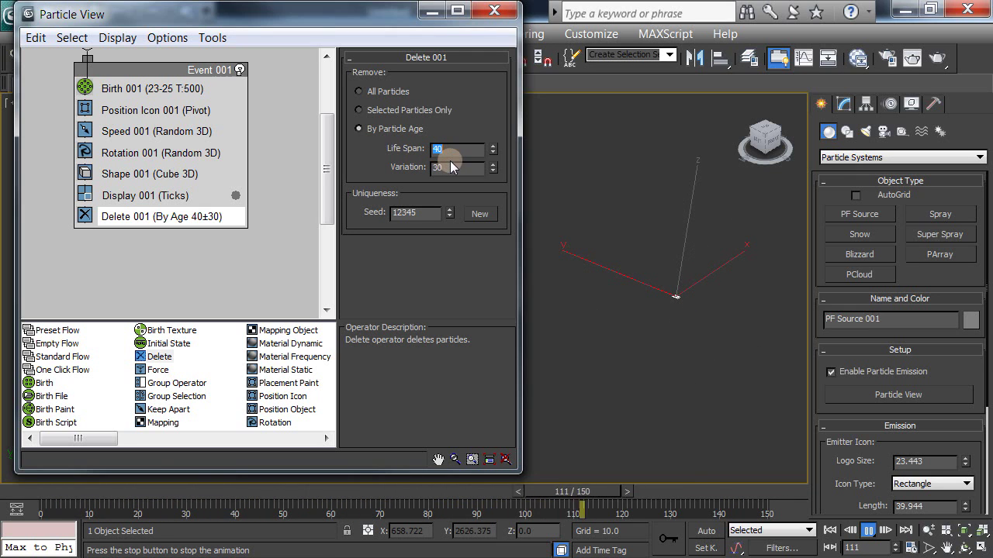
pyautogui.doubleClick(443, 167)
pyautogui.write('35')
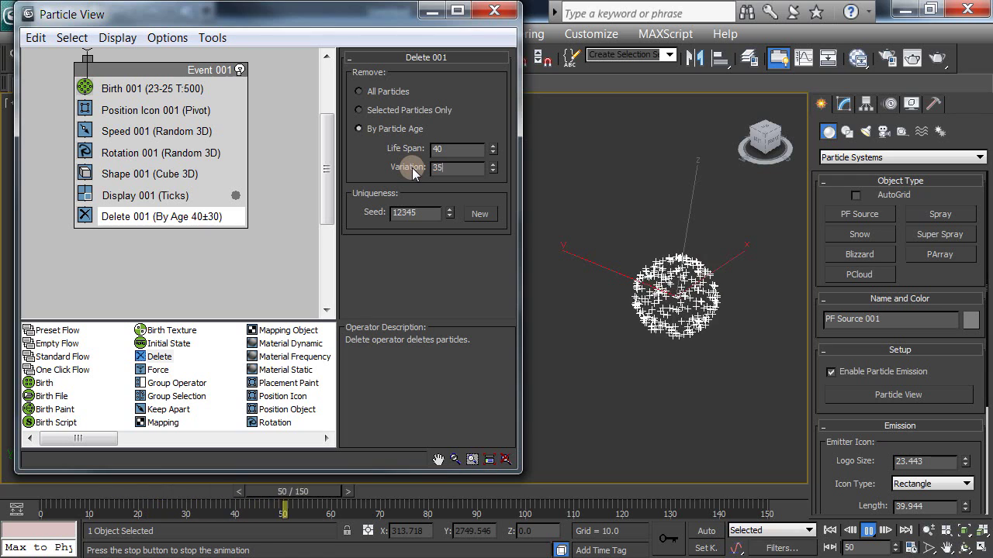
pyautogui.press('Return')
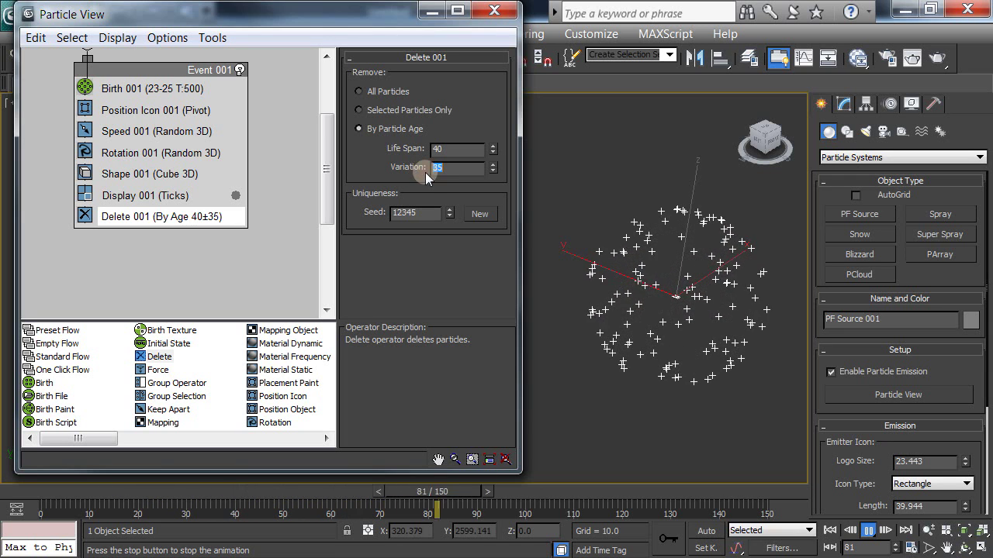
# Generate a new random seed, then set Life Span 50 and Variation 40
pyautogui.click(486, 213)
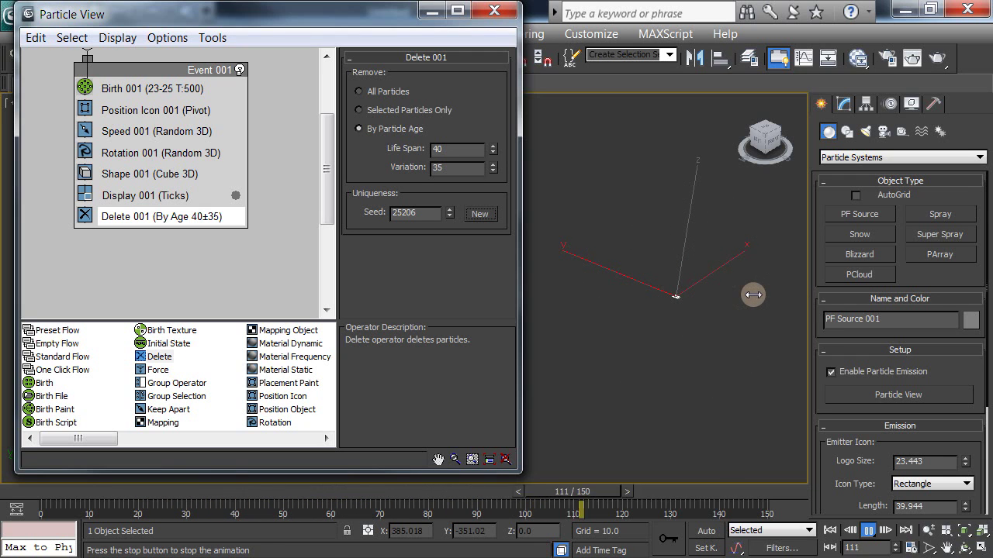
pyautogui.click(479, 213)
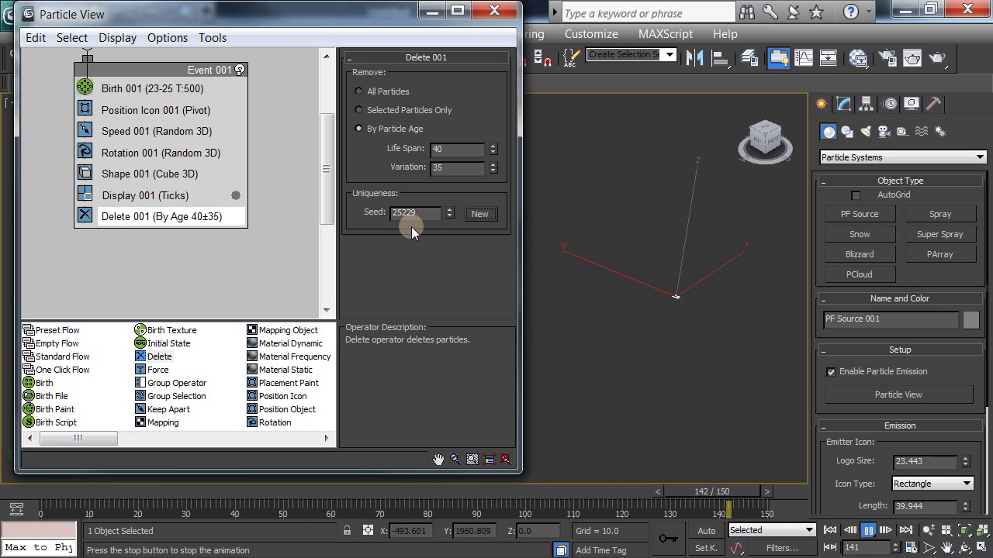
pyautogui.doubleClick(440, 149)
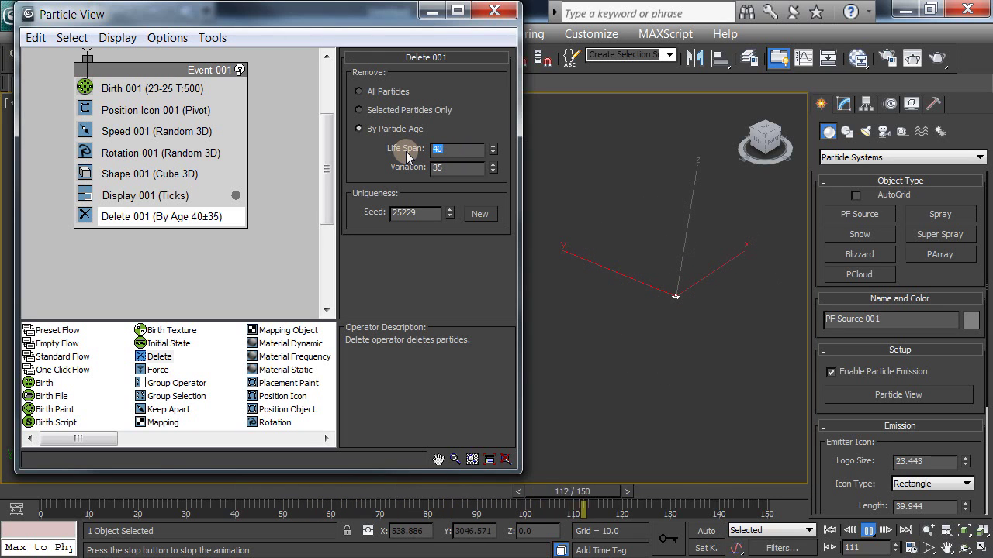
pyautogui.write('50')
pyautogui.press('Return')
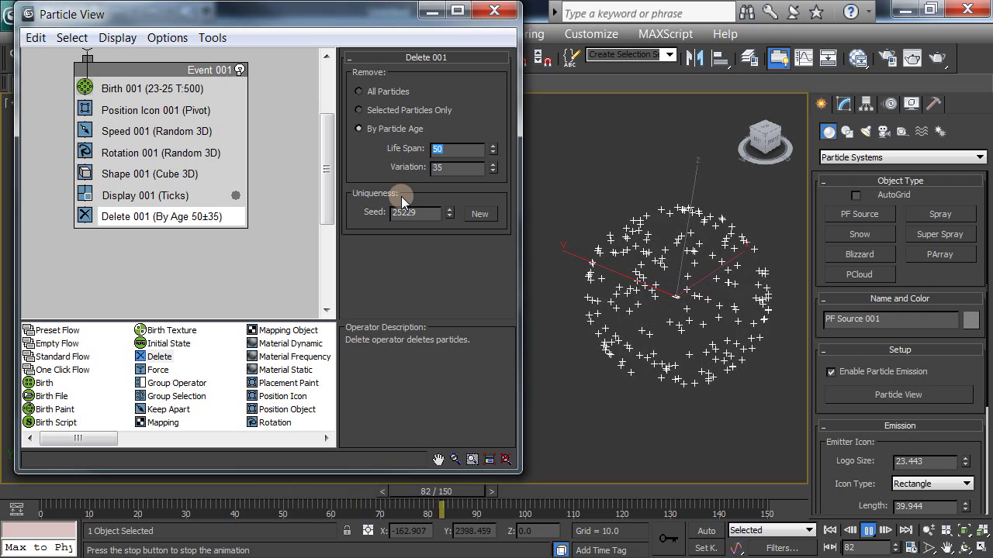
pyautogui.doubleClick(460, 167)
pyautogui.write('40')
pyautogui.press('Return')
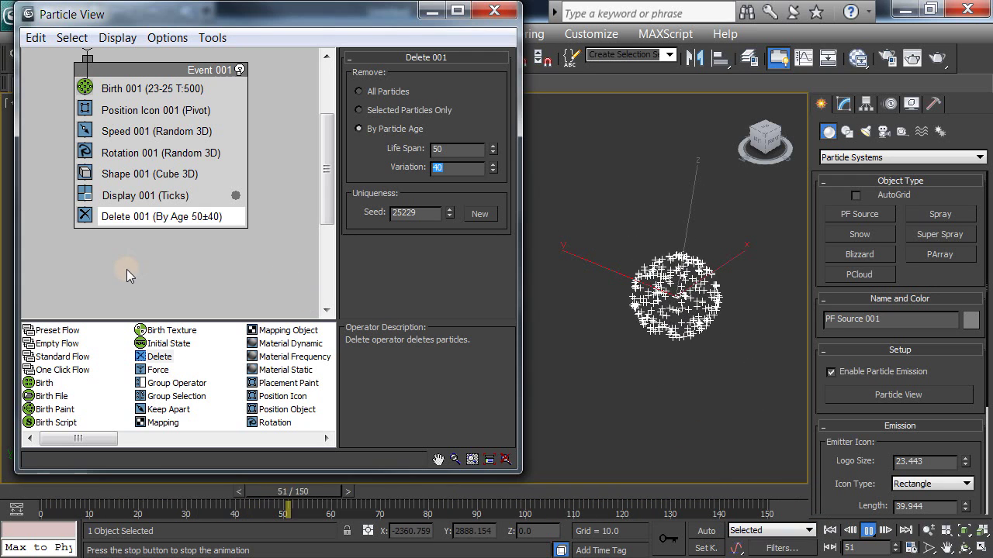
# Add a Force operator below Delete and create a Gravity001 space warp in the viewport
pyautogui.click(153, 370)
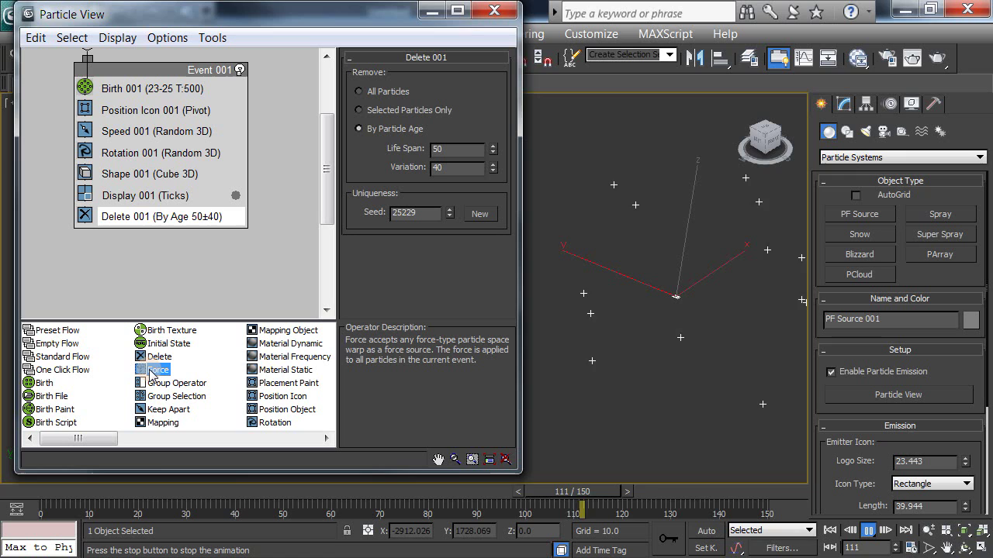
pyautogui.moveTo(153, 373); pyautogui.dragTo(128, 242)
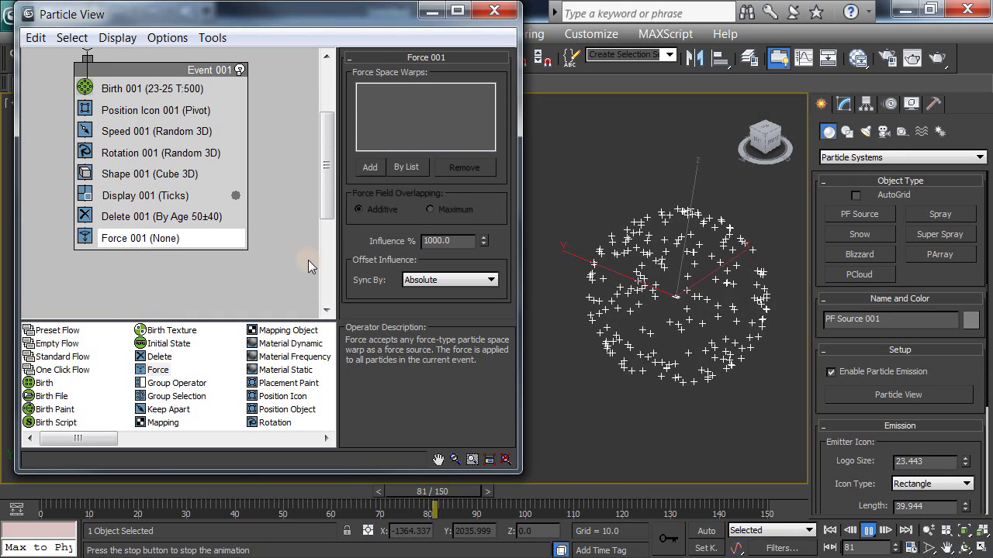
pyautogui.click(830, 532)
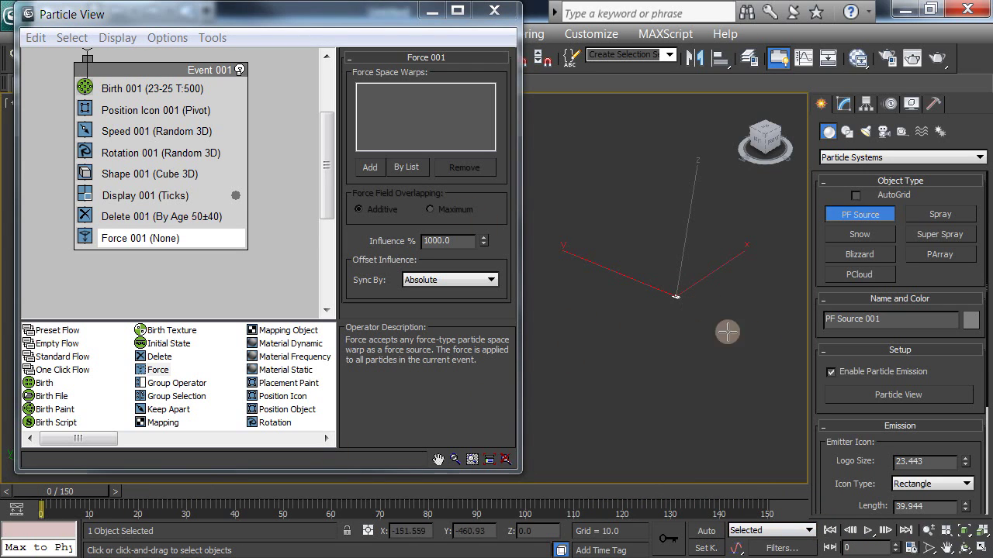
pyautogui.click(920, 132)
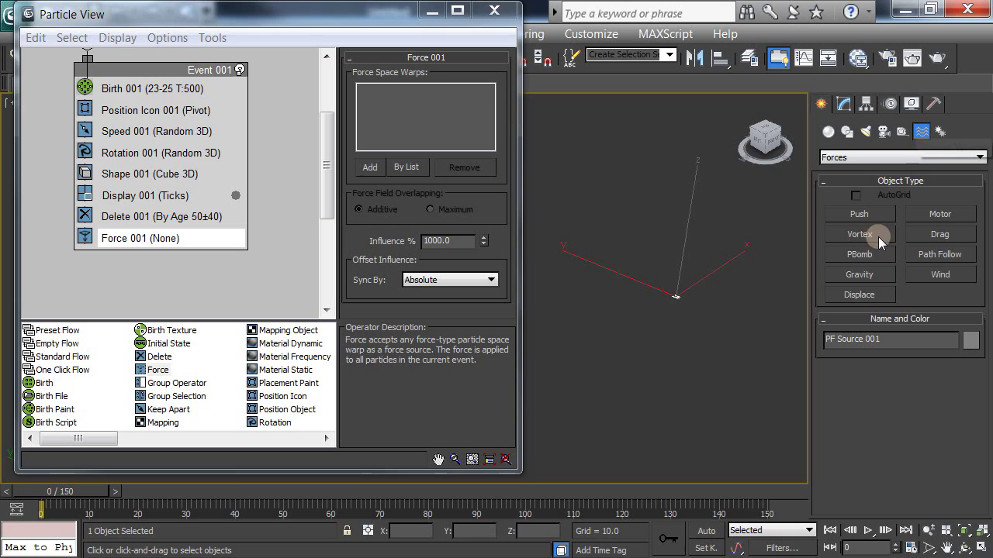
pyautogui.click(860, 275)
pyautogui.moveTo(572, 358); pyautogui.dragTo(653, 394)
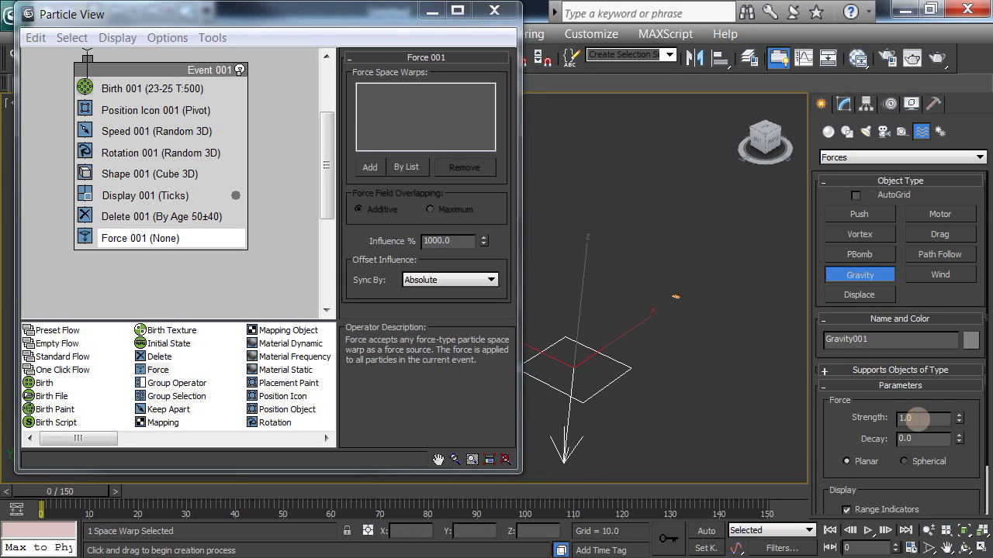
pyautogui.moveTo(766, 356); pyautogui.dragTo(589, 324, button='middle')
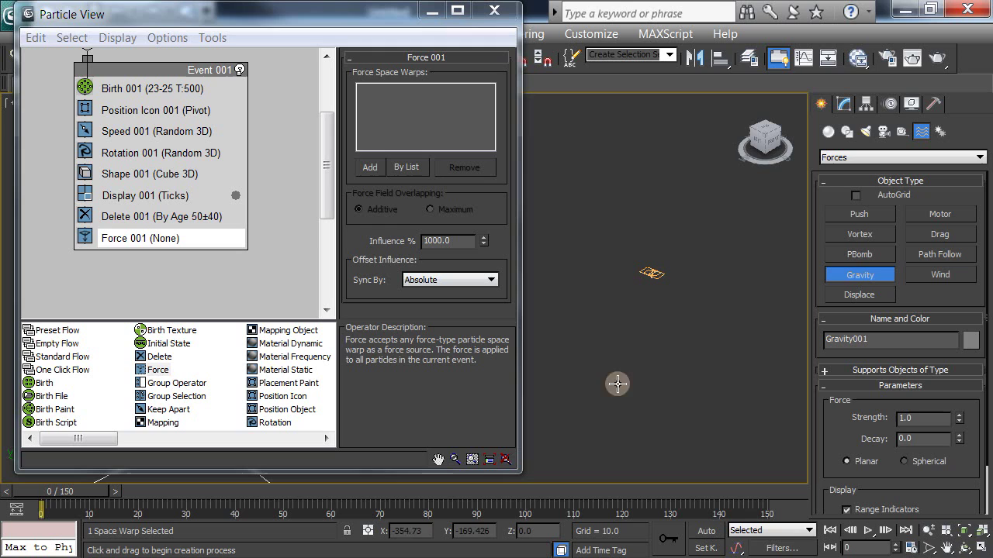
# Assign Gravity001 to Force 001 through the By List picker and preview gravity's effect
pyautogui.rightClick(670, 273)
pyautogui.click(651, 276)
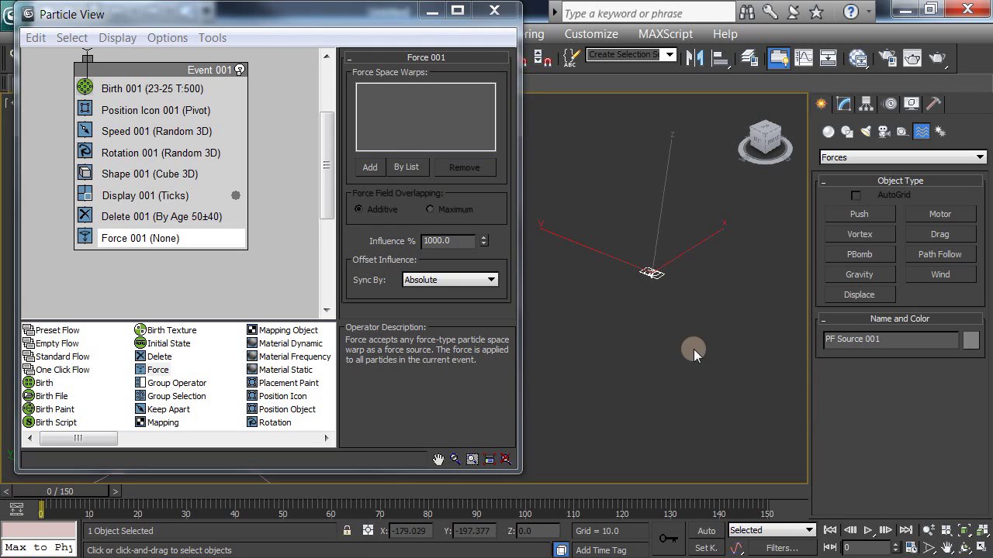
pyautogui.click(868, 530)
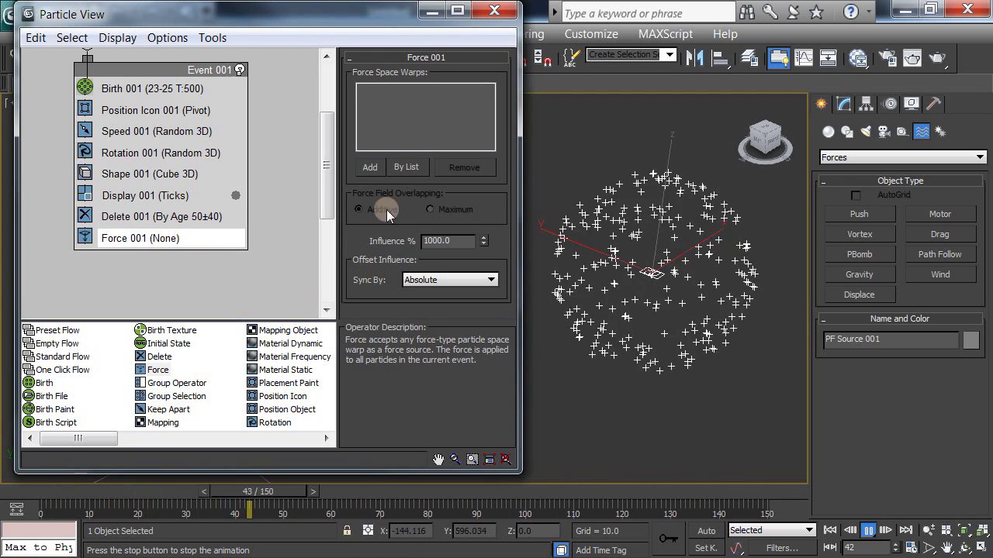
pyautogui.click(407, 167)
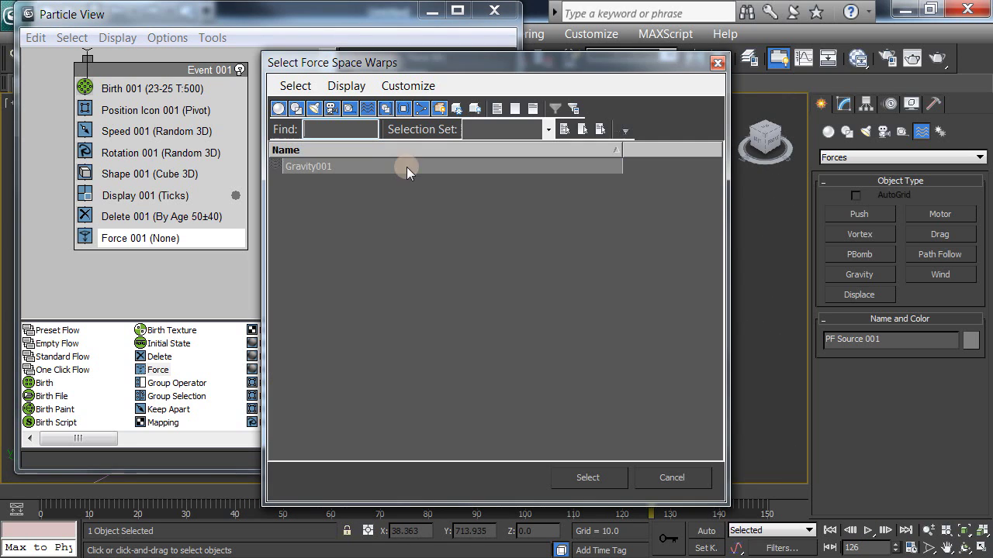
pyautogui.click(349, 168)
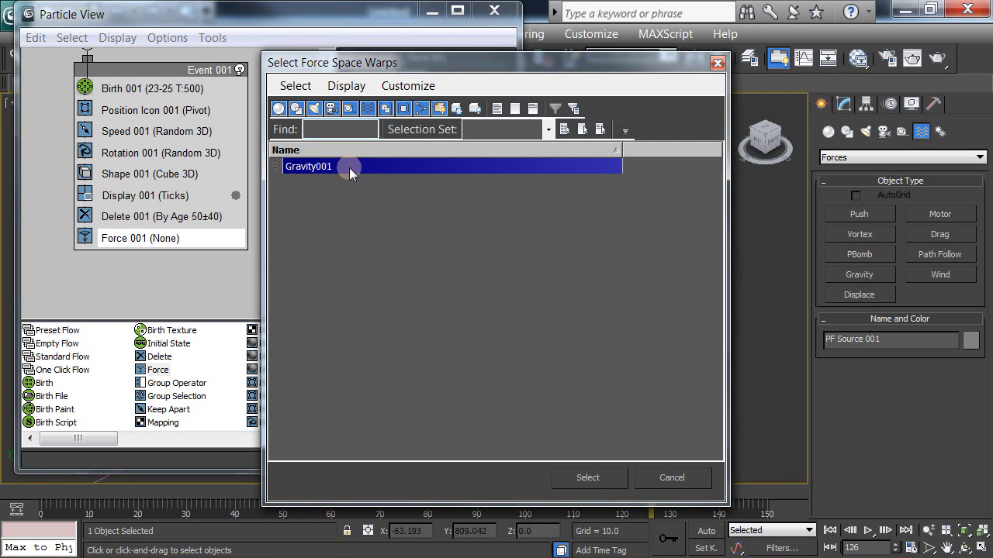
pyautogui.click(608, 476)
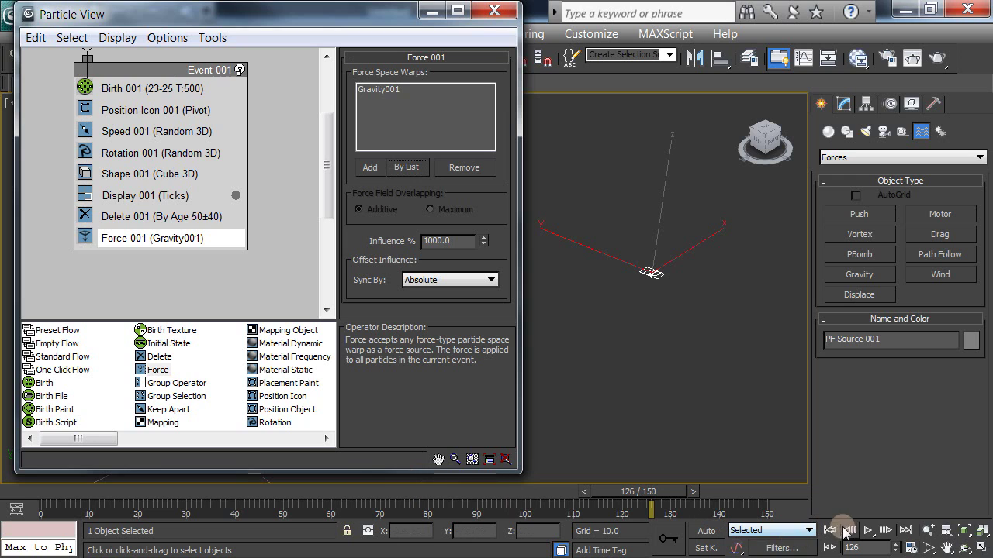
pyautogui.click(867, 531)
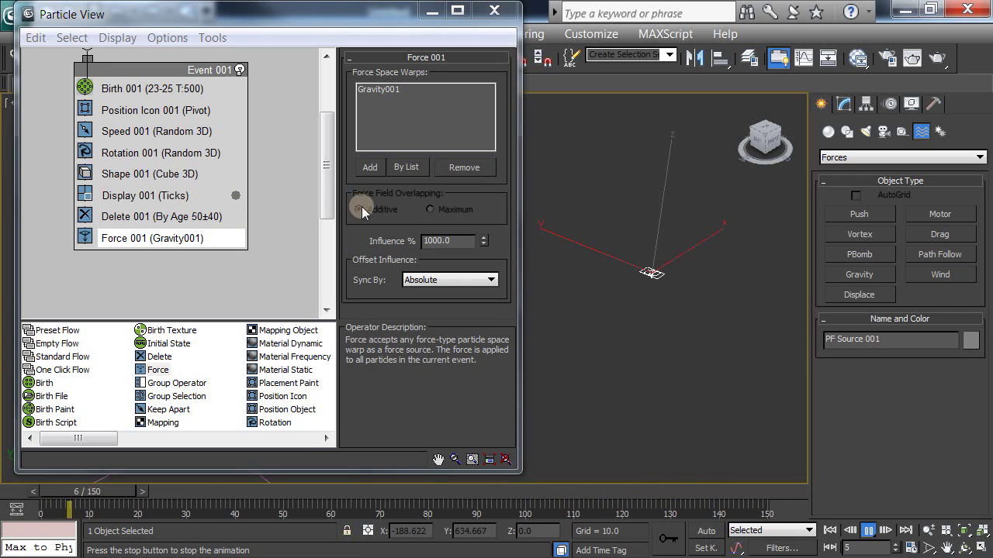
# Inspect Gravity001's Influence % in the Force operator while the burst plays, then stop playback
pyautogui.click(380, 90)
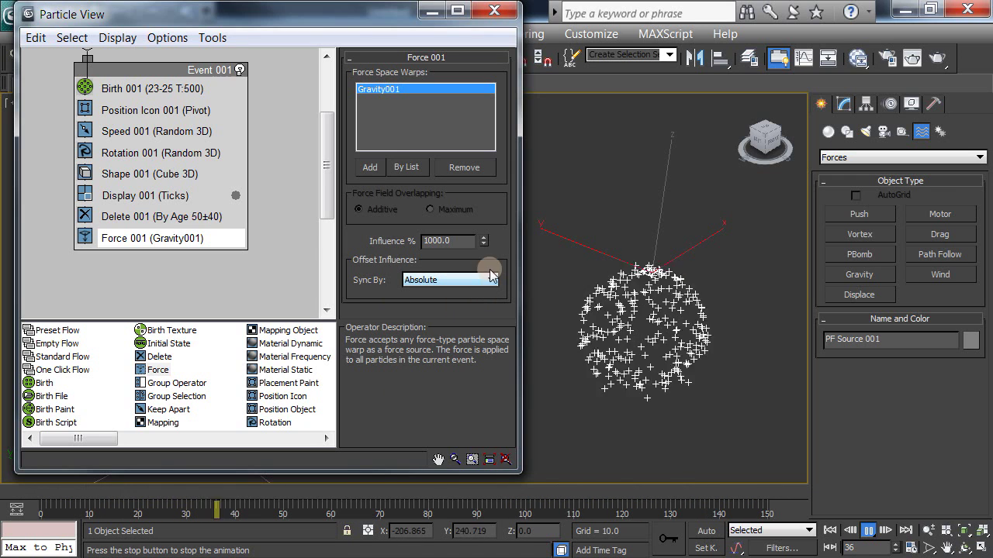
pyautogui.moveTo(443, 239); pyautogui.dragTo(401, 241)
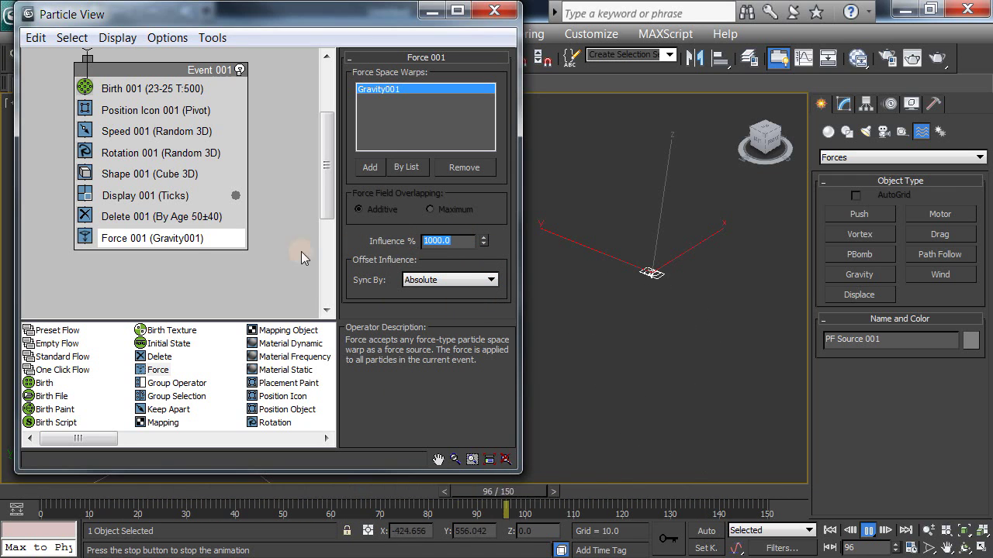
pyautogui.moveTo(613, 369); pyautogui.dragTo(828, 361, button='middle')
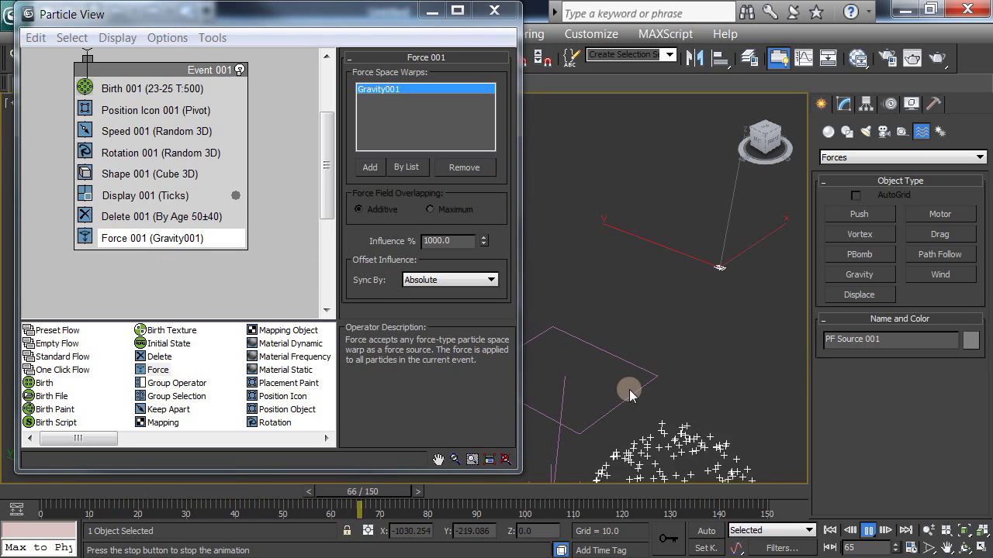
pyautogui.click(830, 531)
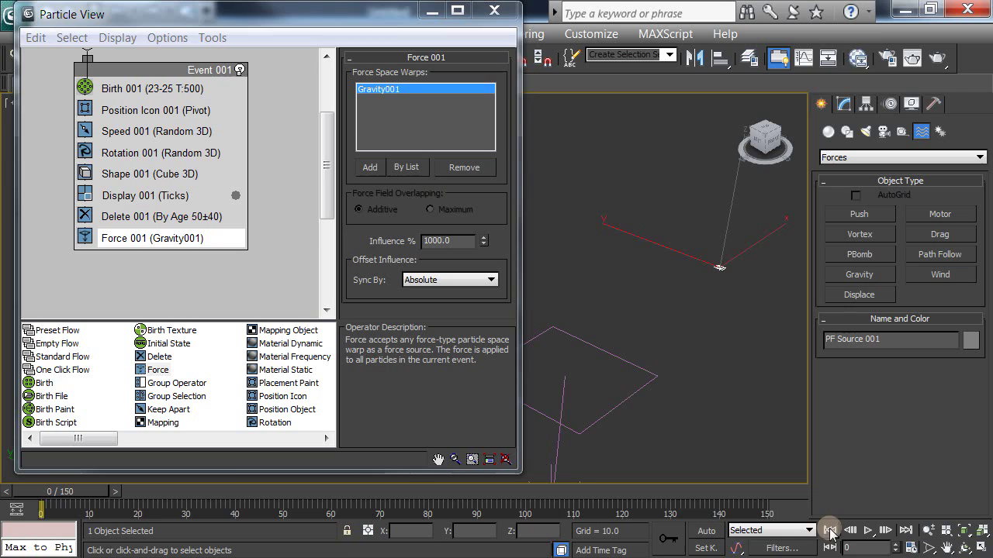
# Select the Gravity001 gizmo and check its Strength of 1.0 in the Modify panel
pyautogui.click(747, 396)
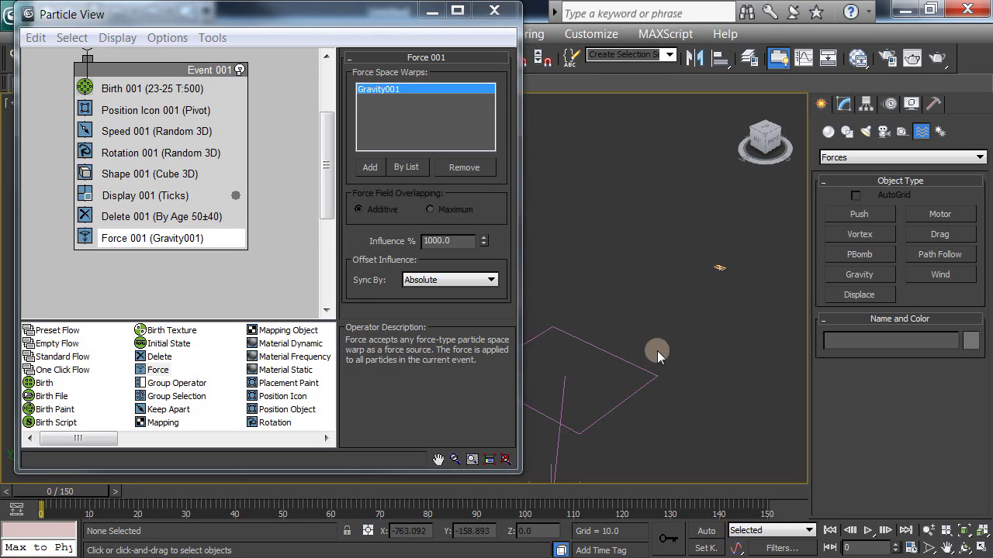
pyautogui.click(642, 405)
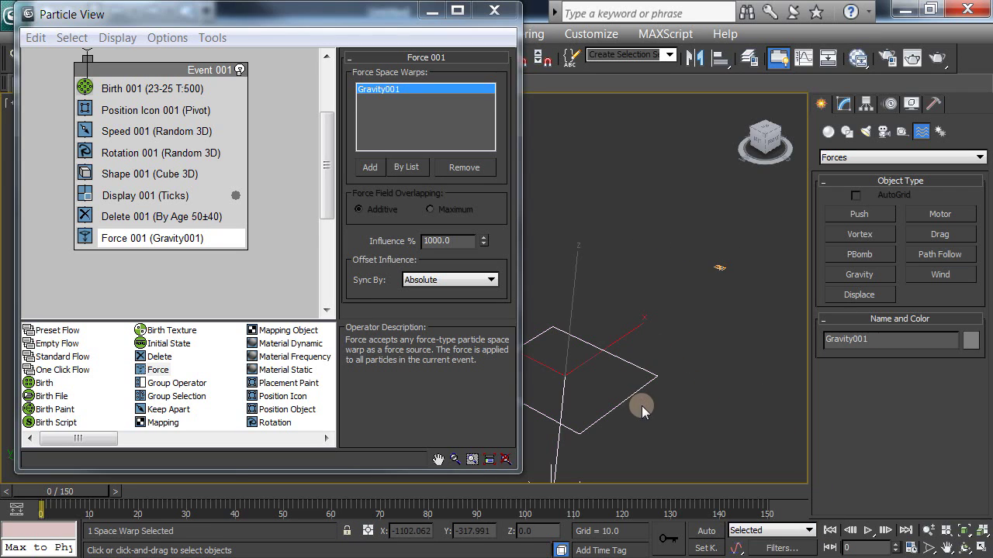
pyautogui.click(844, 104)
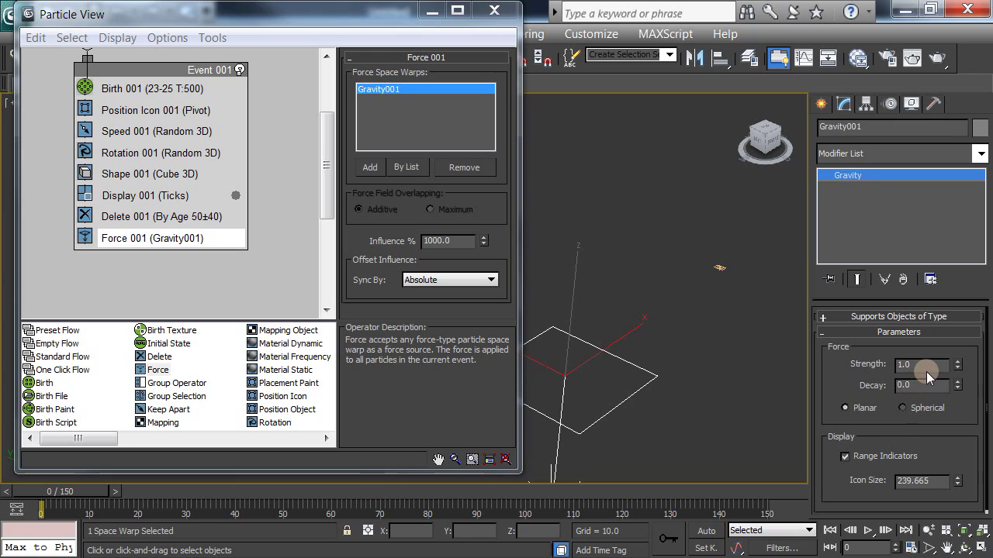
pyautogui.doubleClick(902, 364)
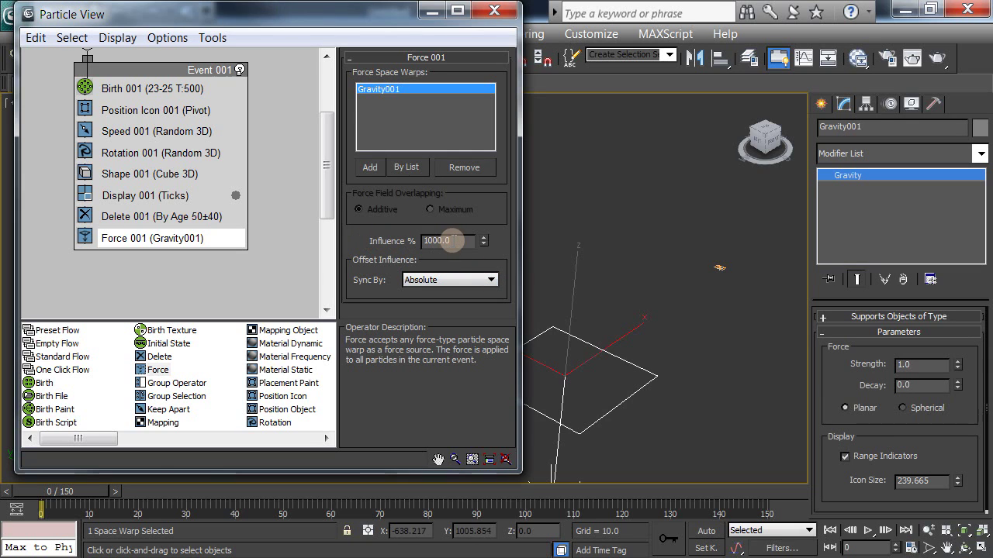
# Lower Force 001's Influence to 50% and play the animation to preview weaker gravity
pyautogui.click(724, 268)
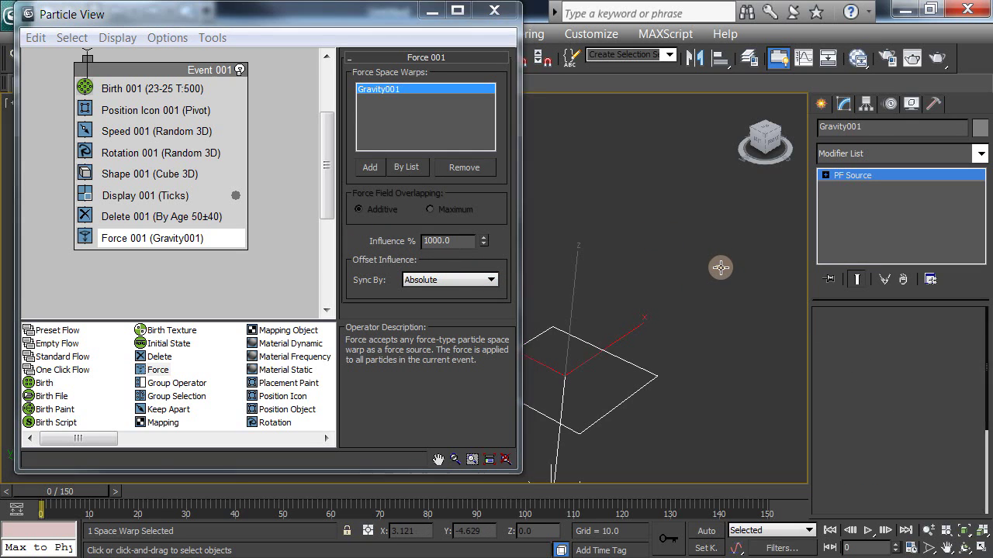
pyautogui.doubleClick(450, 241)
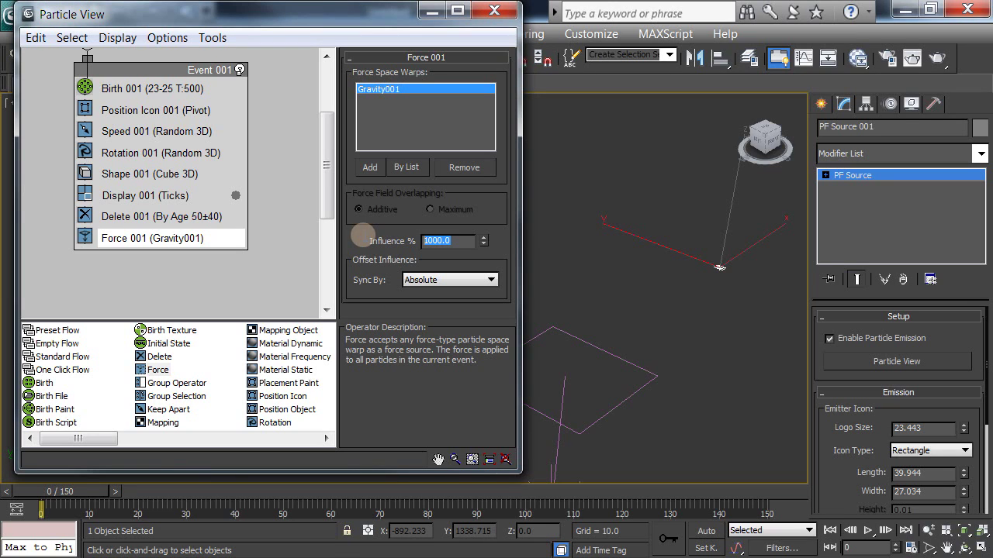
pyautogui.write('50')
pyautogui.press('Return')
pyautogui.click(867, 531)
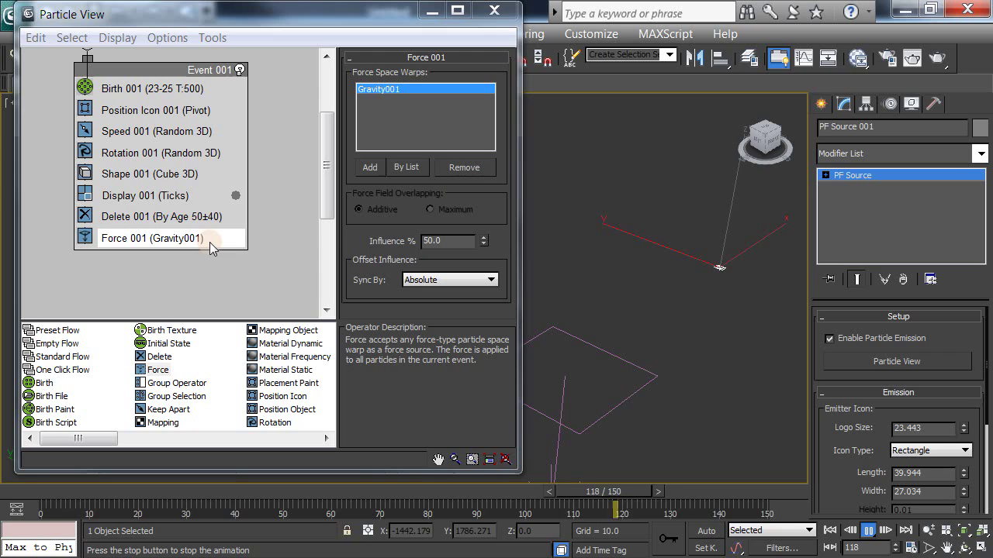
# Change Force 001's Influence value again to 250 and view the whole burst
pyautogui.moveTo(444, 242); pyautogui.dragTo(352, 241)
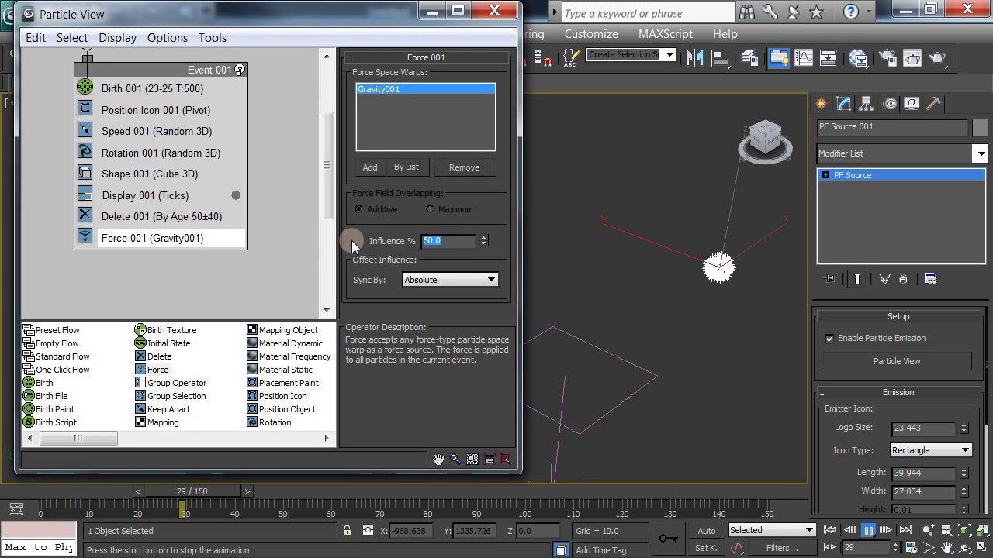
pyautogui.write('250')
pyautogui.press('Return')
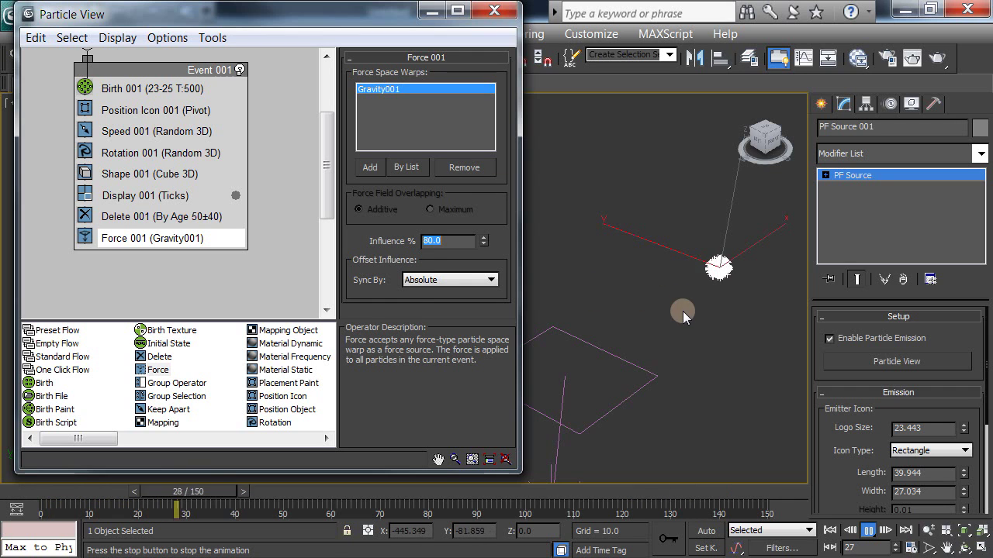
pyautogui.moveTo(683, 311); pyautogui.dragTo(657, 305, button='middle')
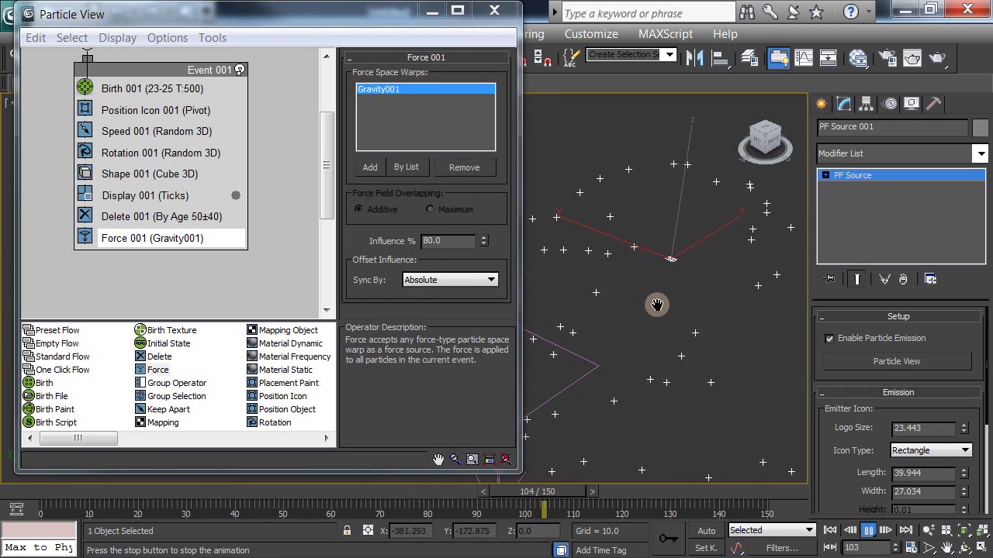
# Raise Speed 001's Variation to about 60.565, keeping Speed at 300
pyautogui.click(140, 131)
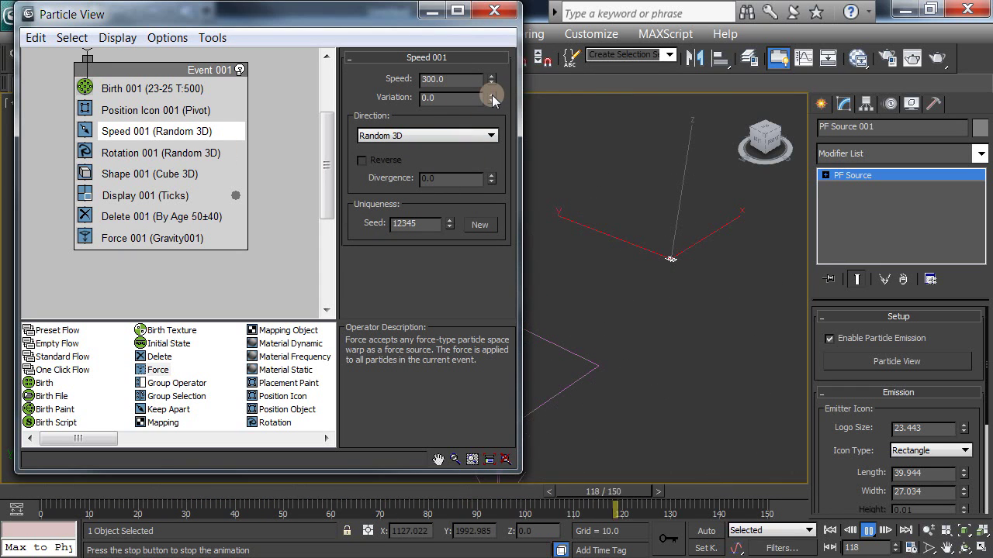
pyautogui.moveTo(492, 97); pyautogui.dragTo(504, 318)
pyautogui.moveTo(519, 369); pyautogui.dragTo(491, 53)
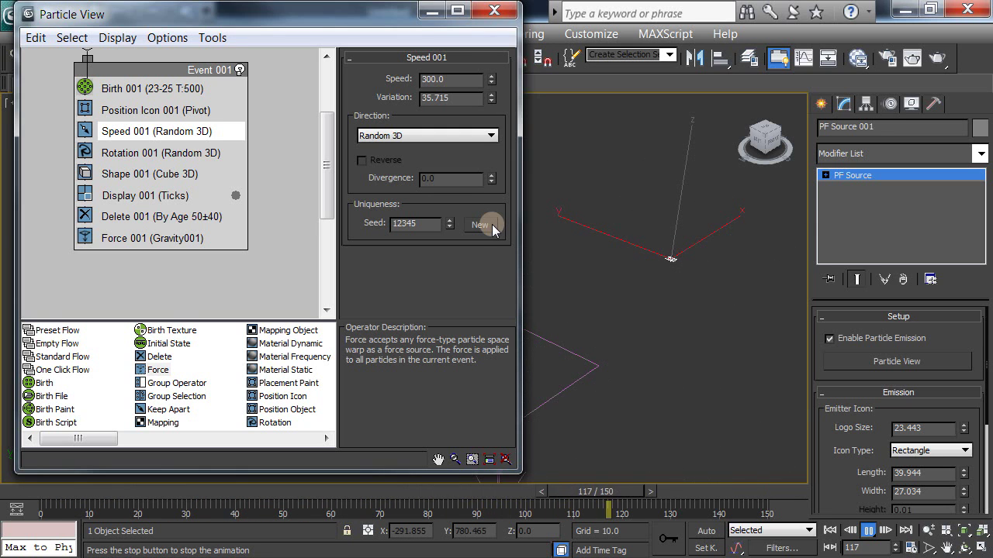
pyautogui.moveTo(494, 97); pyautogui.dragTo(496, 66)
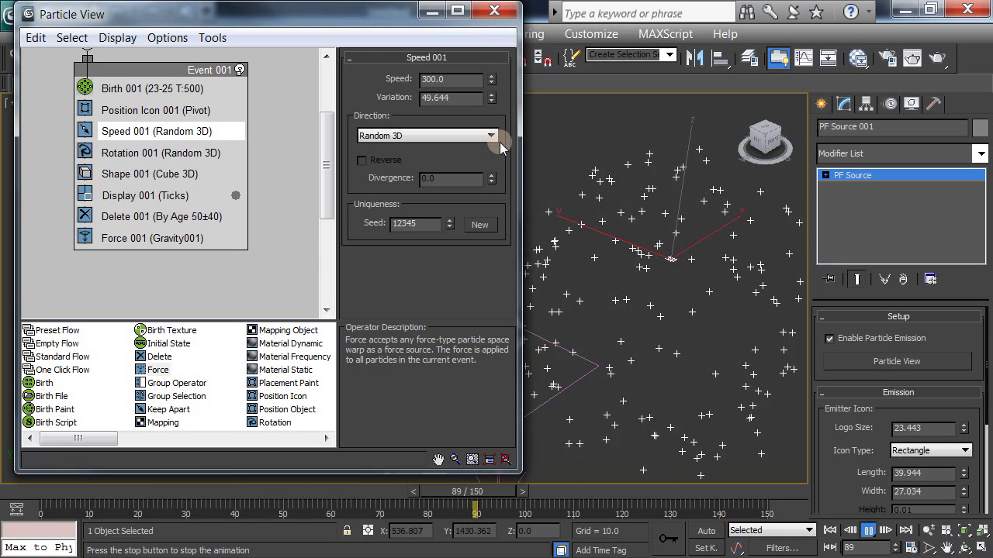
pyautogui.moveTo(490, 97); pyautogui.dragTo(495, 74)
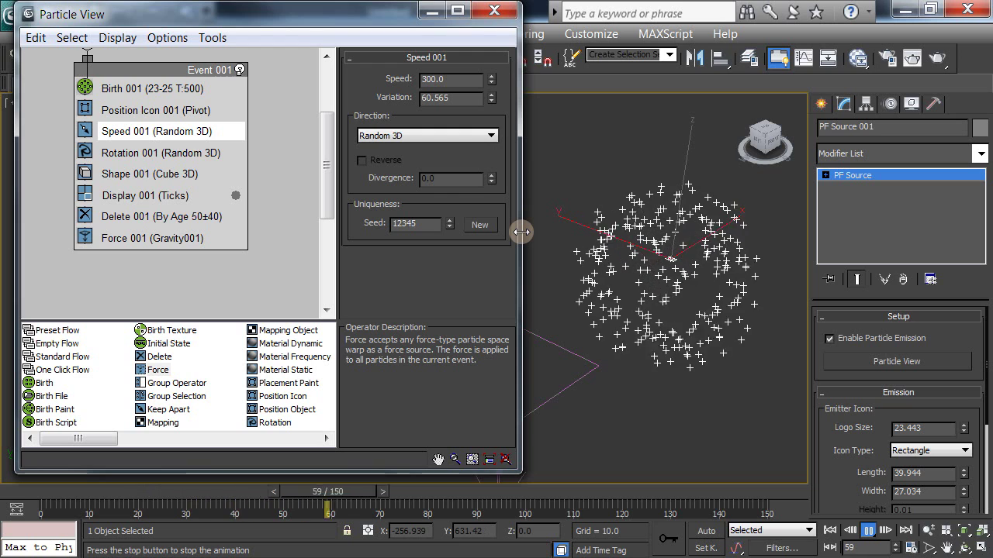
# Regenerate Speed 001's random seed until it reads 25921, then stop the animation
pyautogui.click(481, 225)
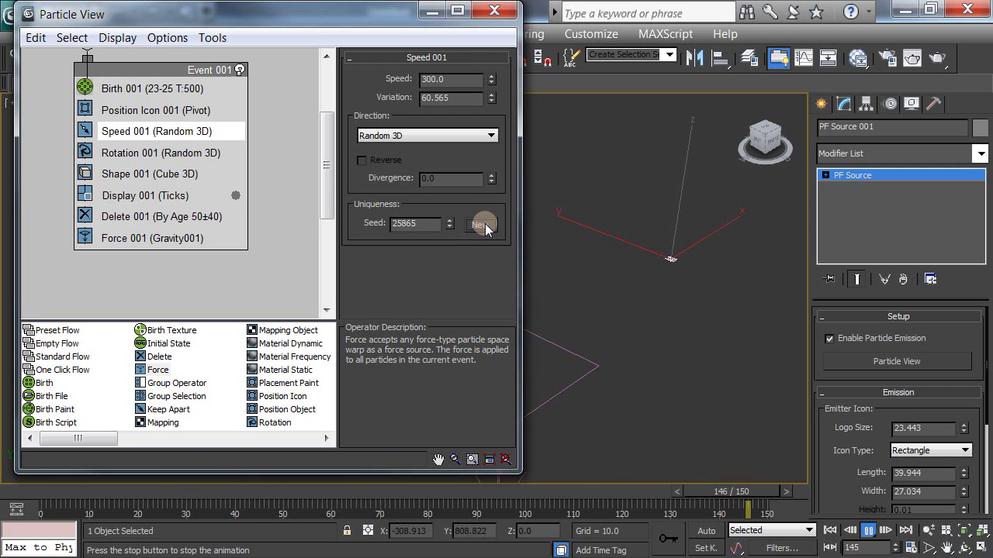
pyautogui.click(481, 224)
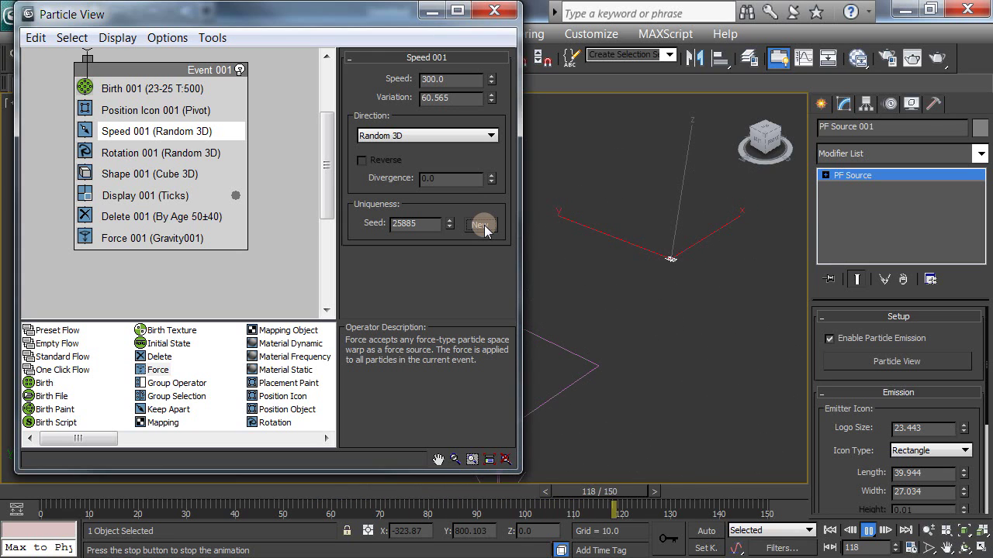
pyautogui.click(482, 225)
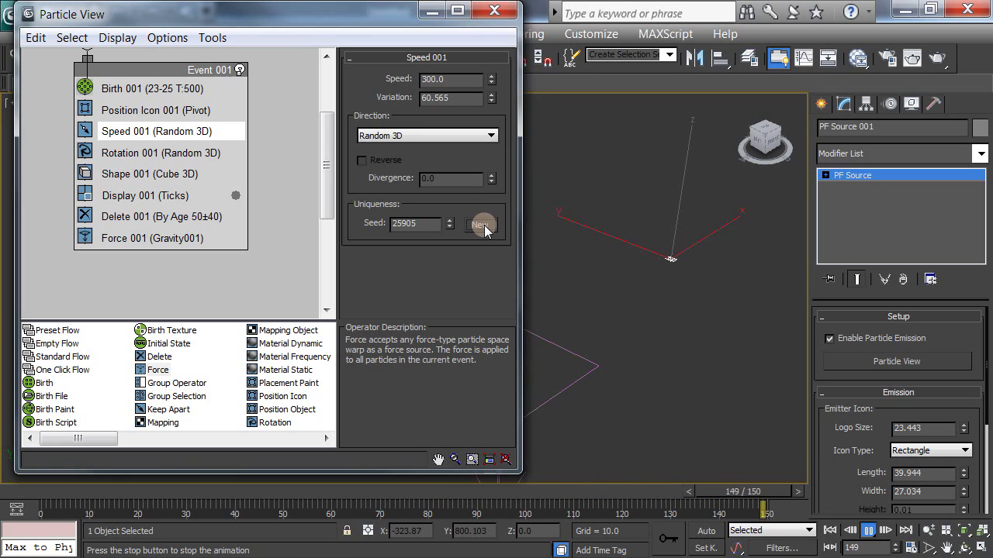
pyautogui.click(481, 225)
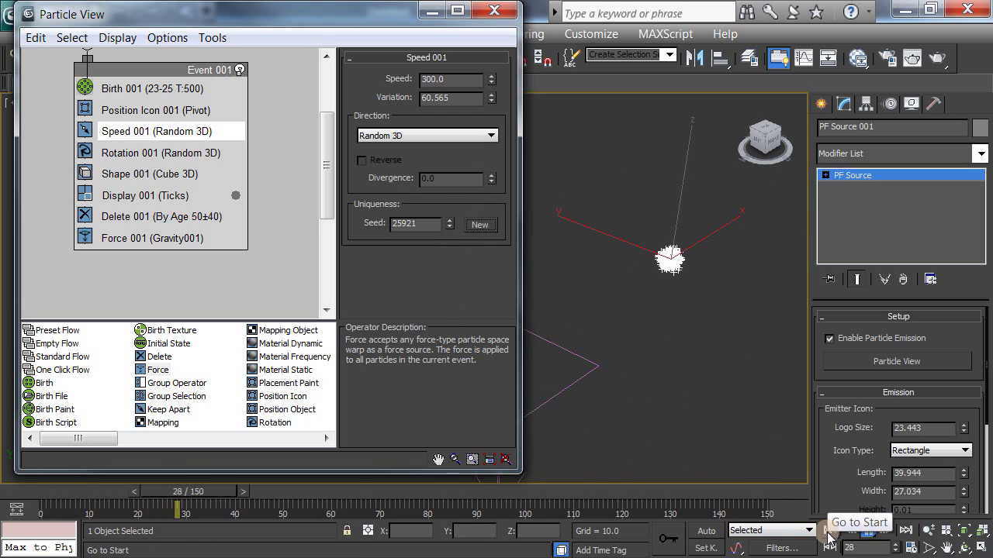
pyautogui.click(867, 533)
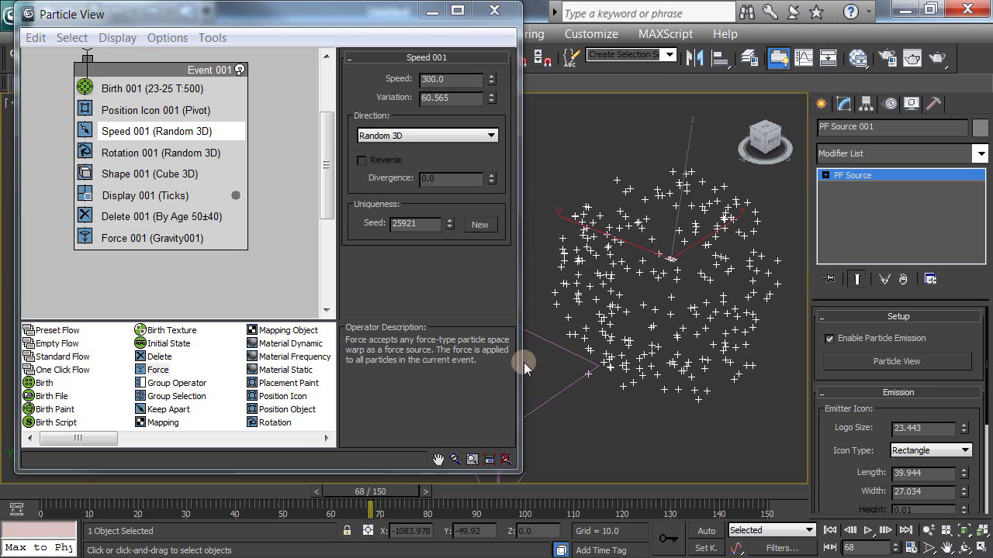